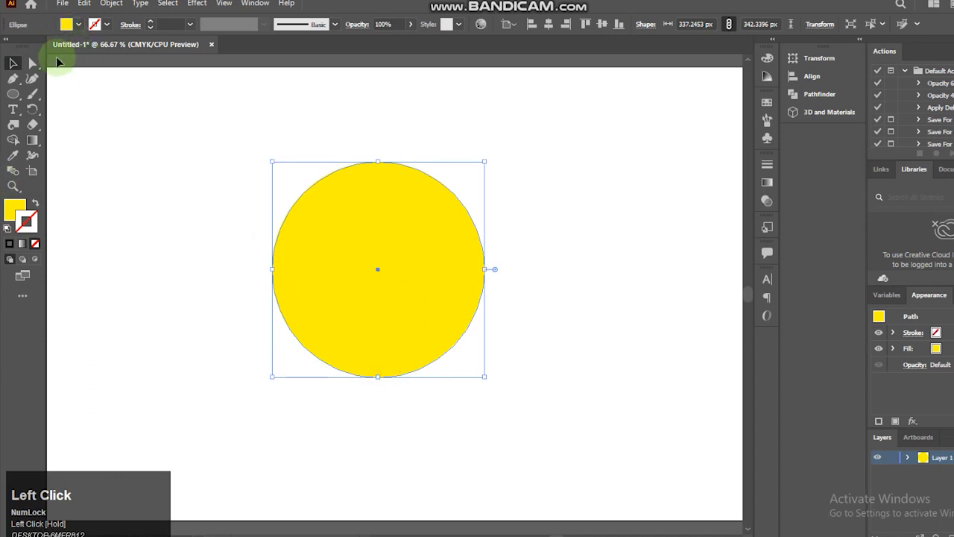
# - Reshape the yellow circle into a flattened dome by raising its bottom anchor point well upward and its top anchor point slightly
pyautogui.moveTo(376, 378); pyautogui.dragTo(375, 342)
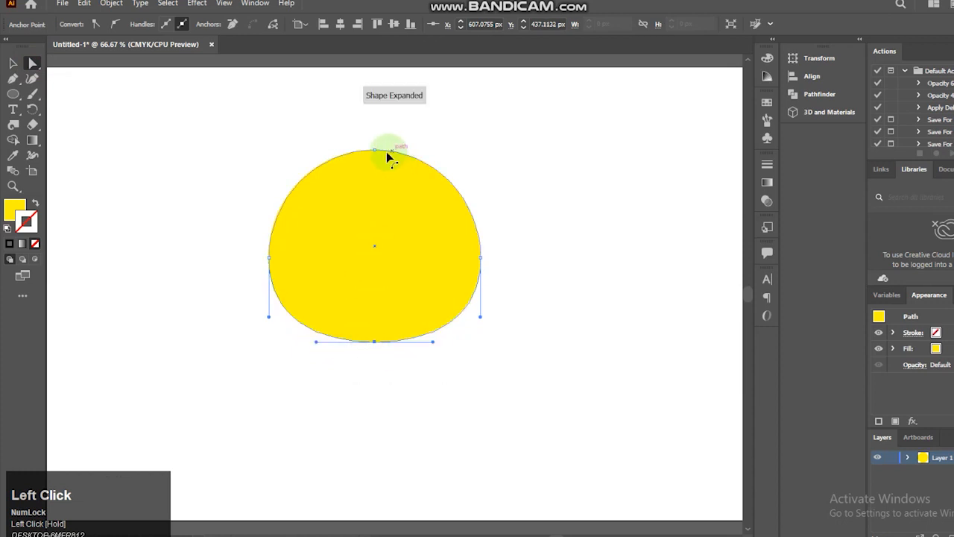
pyautogui.moveTo(375, 150); pyautogui.dragTo(376, 153)
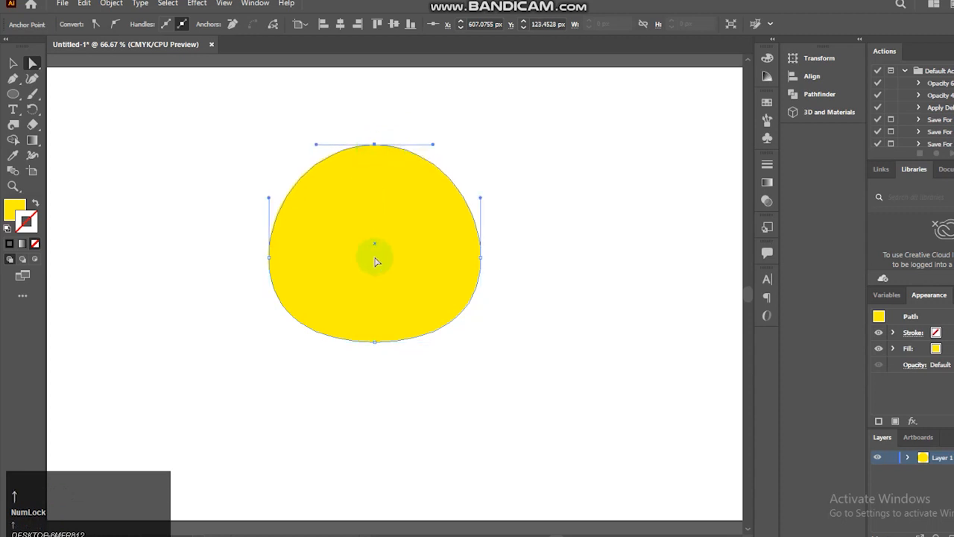
pyautogui.click(374, 343)
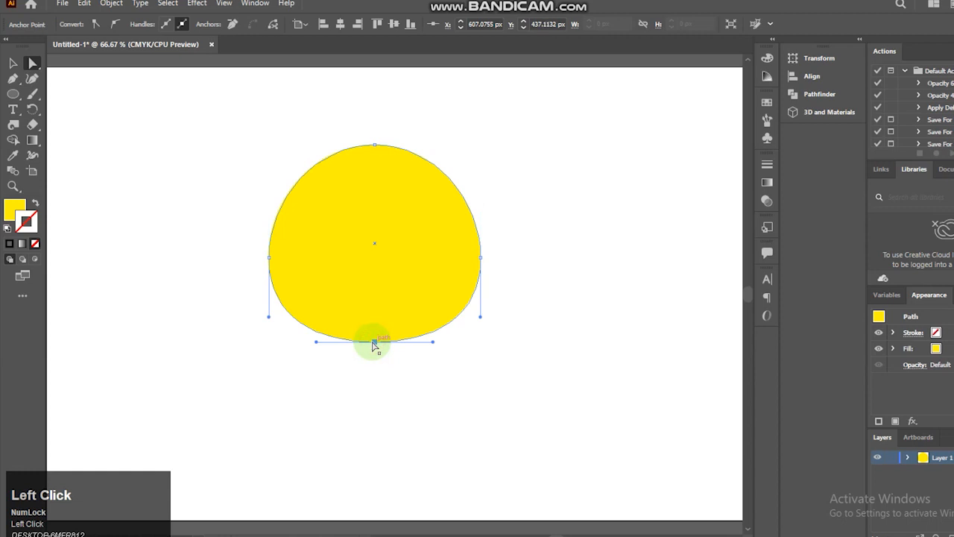
pyautogui.press('Up')
# - Move the whole yellow head shape slightly down and to the right on the artboard
pyautogui.click(12, 63)
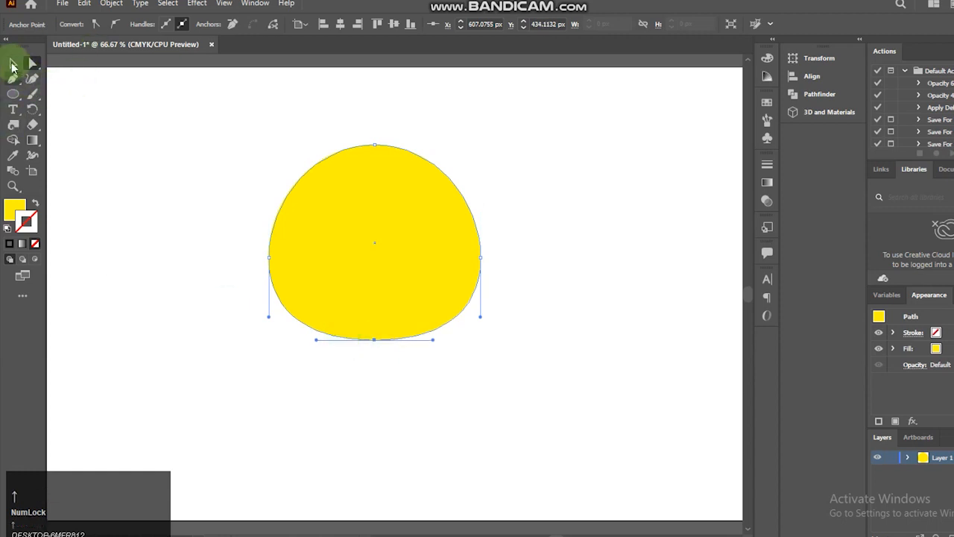
pyautogui.click(409, 286)
pyautogui.moveTo(415, 273); pyautogui.dragTo(441, 312)
# - Draw a narrow vertical ellipse about 26 by 60 px beside the head and fill it with black
pyautogui.click(20, 96)
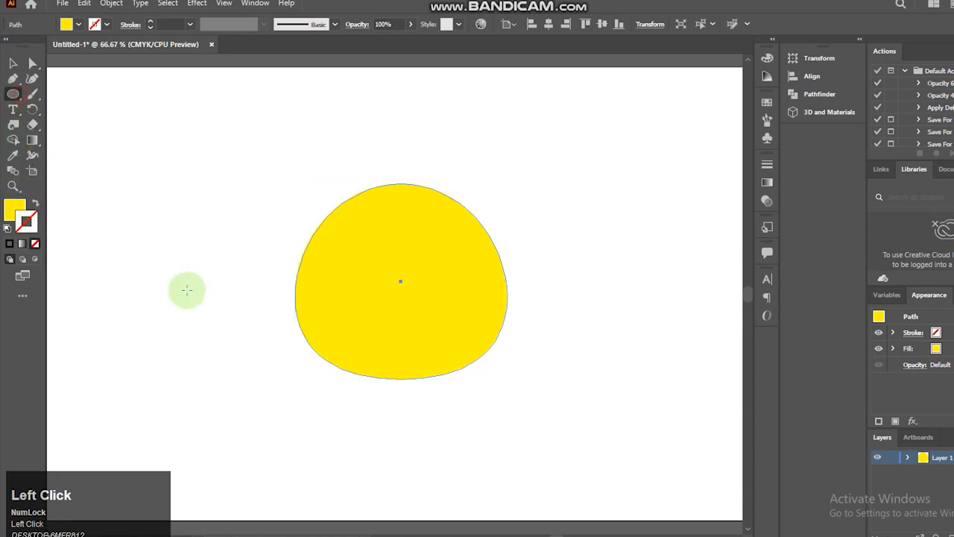
pyautogui.moveTo(207, 266); pyautogui.dragTo(224, 302)
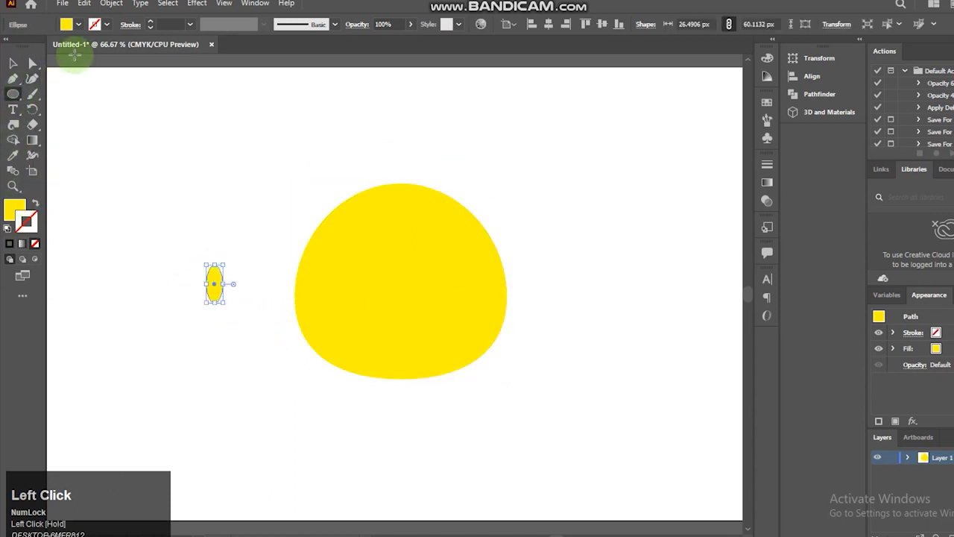
pyautogui.click(79, 24)
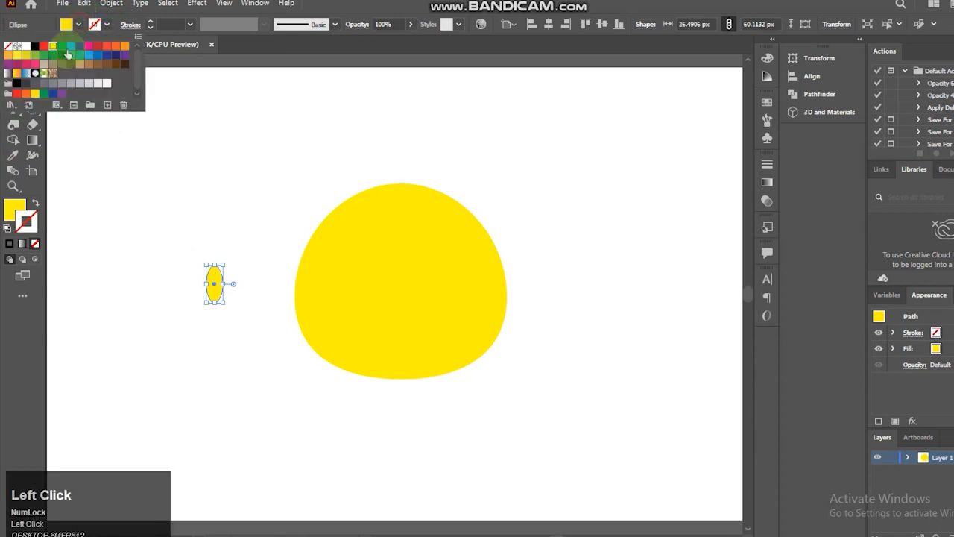
pyautogui.click(35, 46)
pyautogui.click(152, 201)
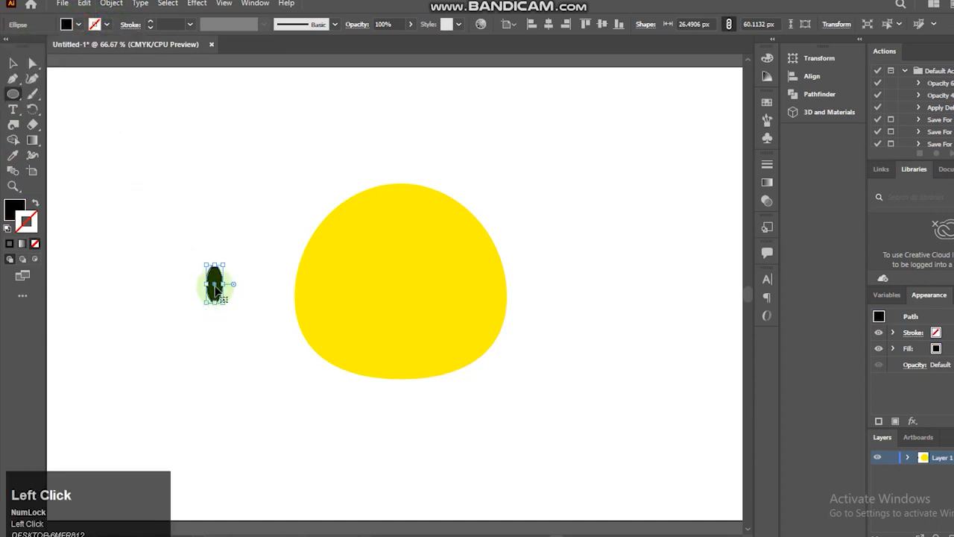
# - Place the black ellipse on the head as the left eye and duplicate it horizontally to make the right eye
pyautogui.moveTo(214, 283); pyautogui.dragTo(375, 277)
pyautogui.click(13, 64)
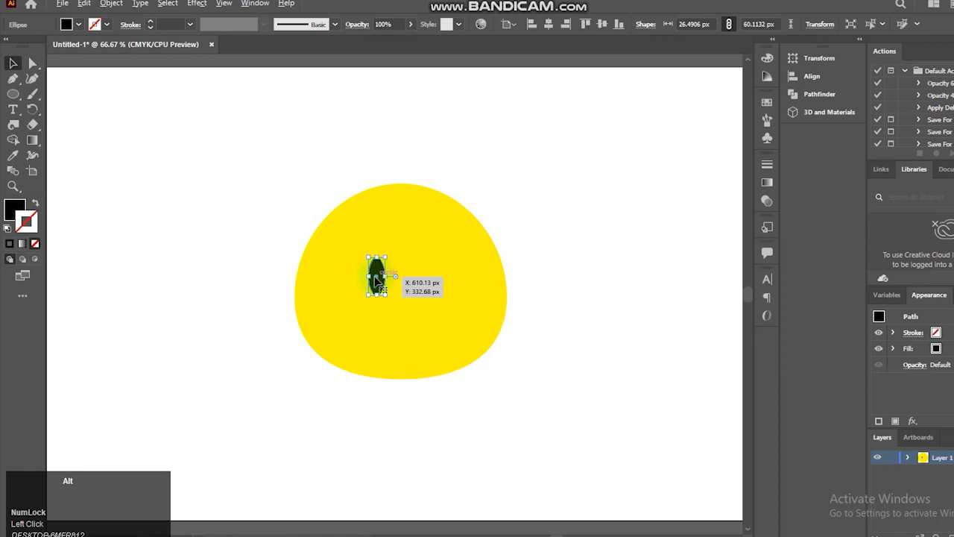
pyautogui.moveTo(377, 279); pyautogui.dragTo(425, 277)
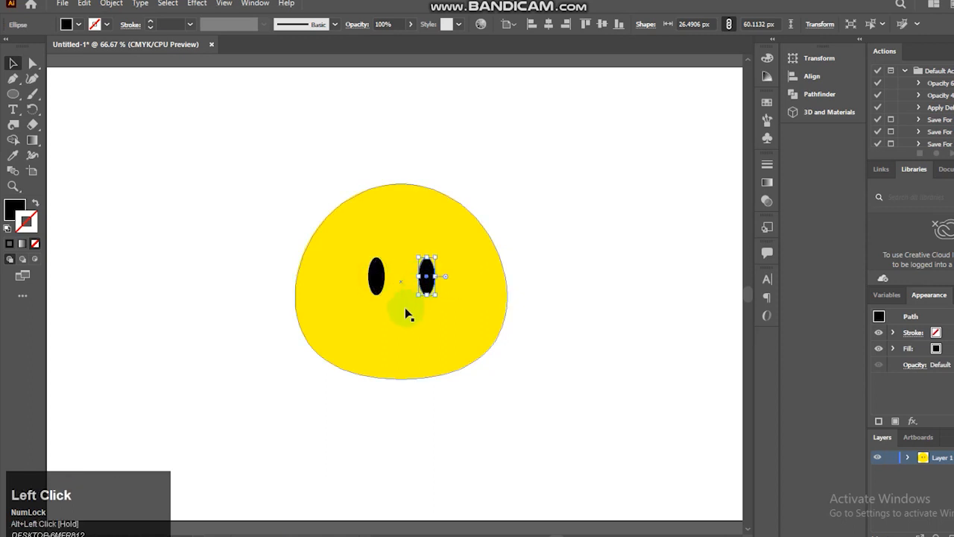
pyautogui.click(246, 272)
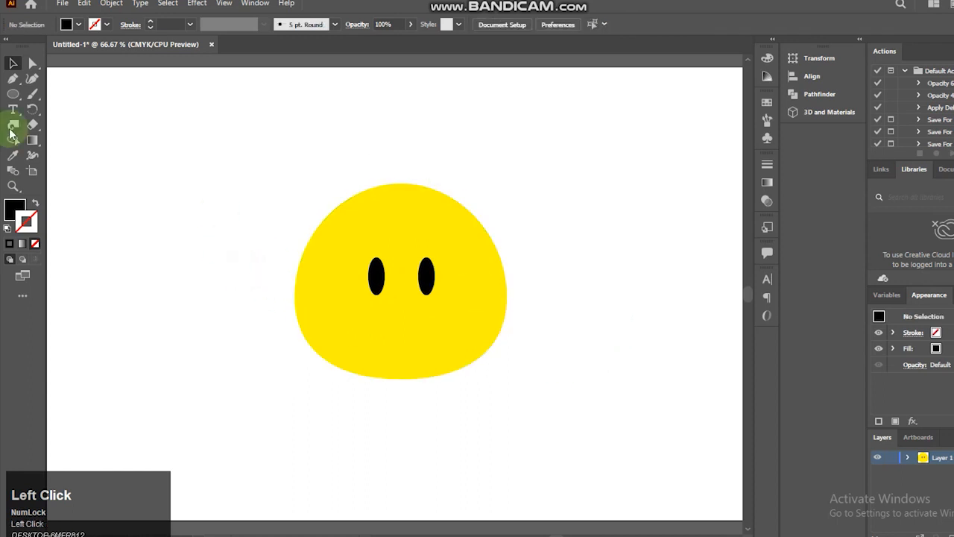
# - Draw a flat horizontal ellipse about 55 by 17 px just below the eyes and fill it with orange
pyautogui.click(12, 94)
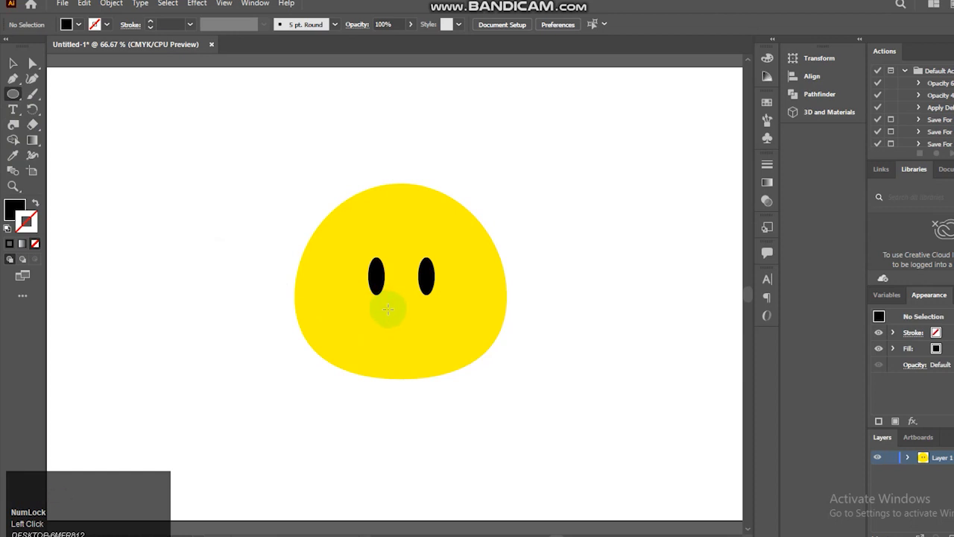
pyautogui.moveTo(387, 304); pyautogui.dragTo(423, 315)
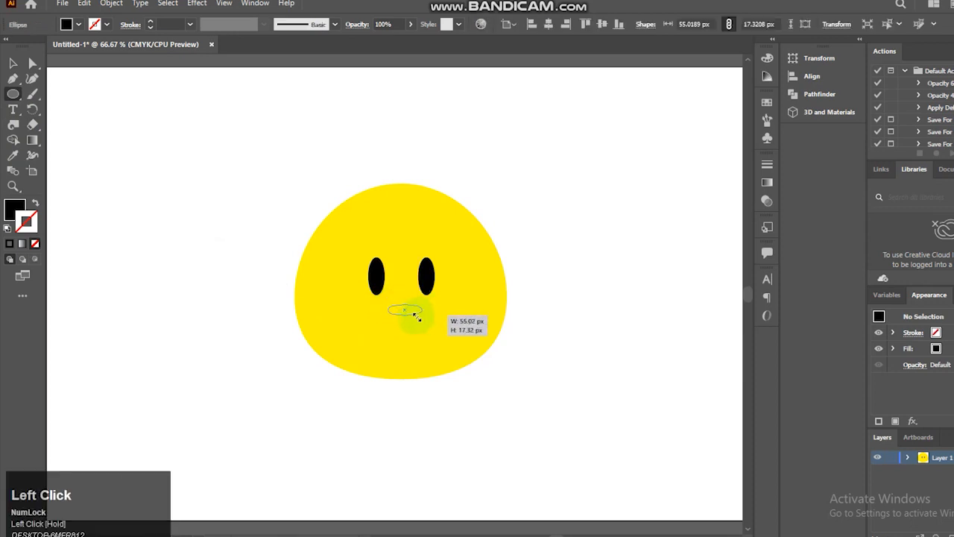
pyautogui.click(78, 25)
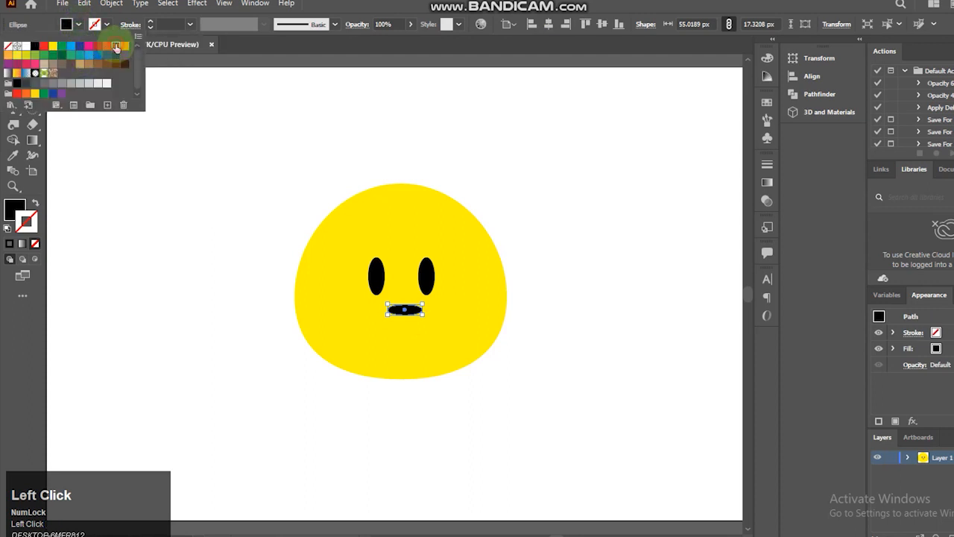
pyautogui.click(116, 47)
pyautogui.click(147, 213)
# - Centre the orange ellipse between the eyes and increase its height to about 20 px
pyautogui.click(12, 66)
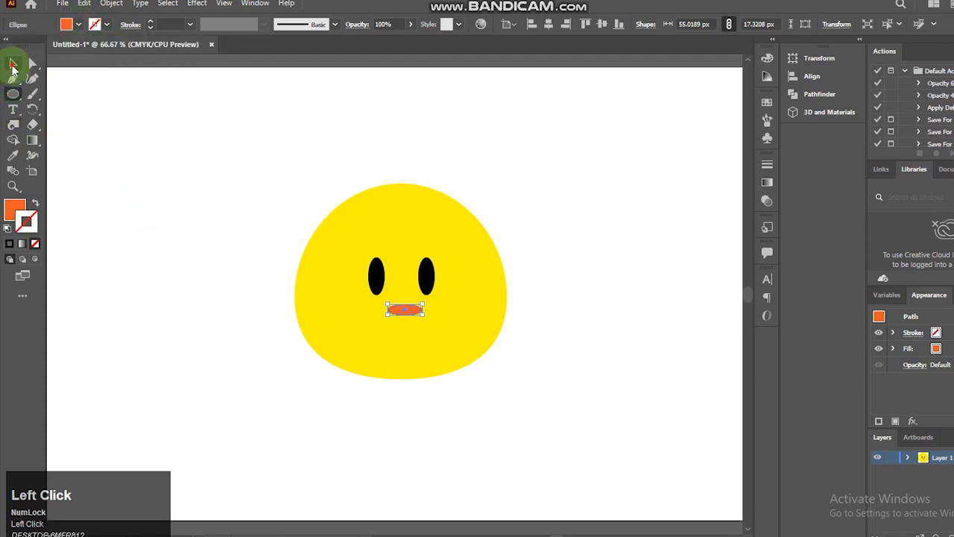
pyautogui.click(12, 186)
pyautogui.moveTo(346, 208); pyautogui.dragTo(457, 350)
pyautogui.click(13, 63)
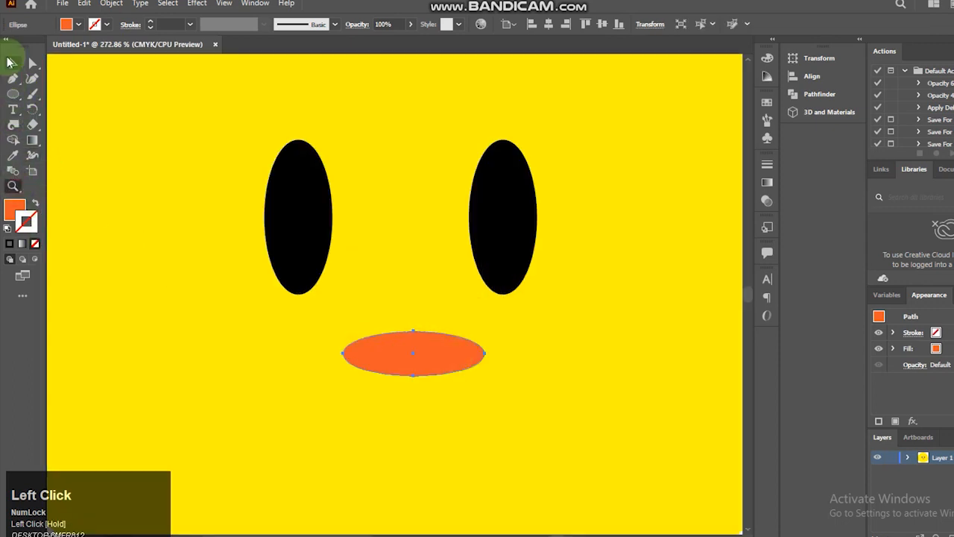
pyautogui.moveTo(401, 347); pyautogui.dragTo(401, 313)
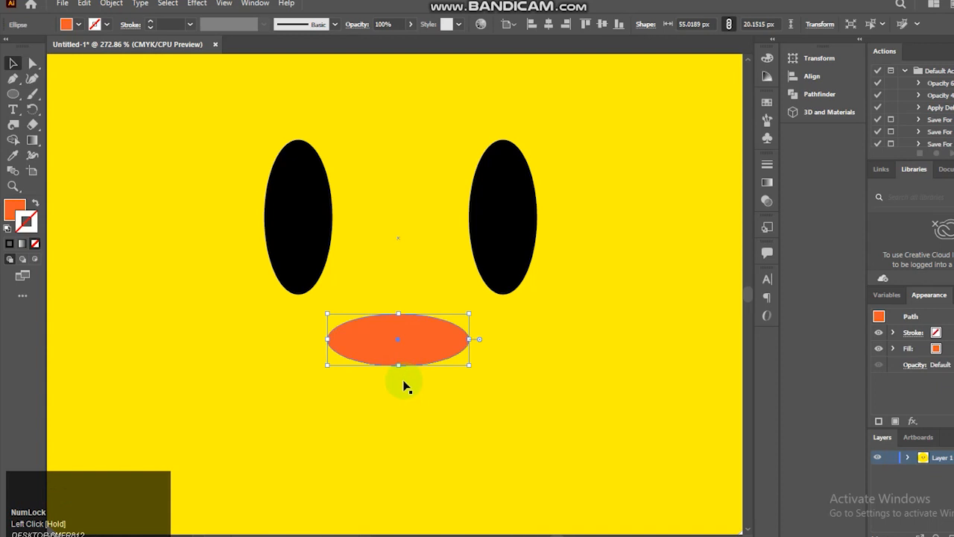
# - Duplicate the orange ellipse directly below at about 16 px tall and lower the copy's bottom anchor point by 6 px
pyautogui.click(404, 351)
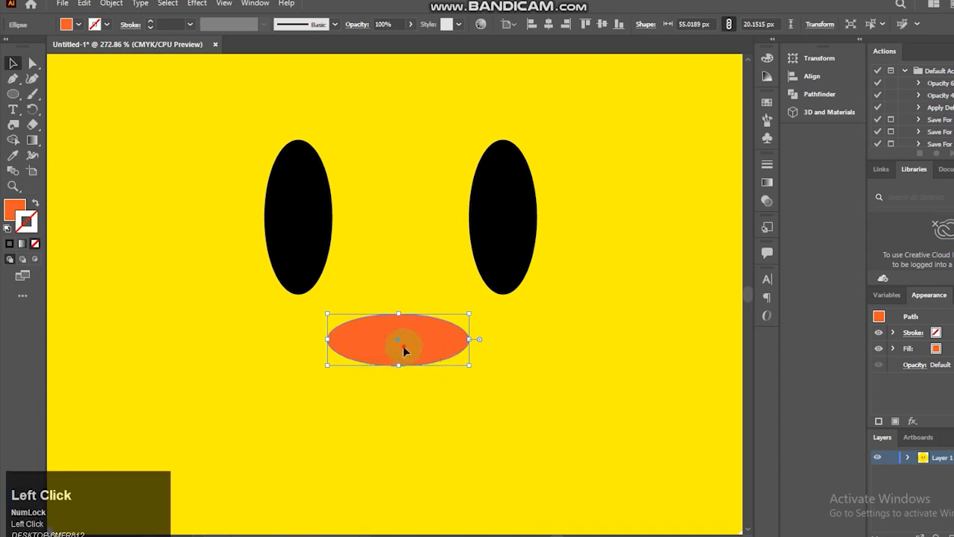
pyautogui.moveTo(398, 339); pyautogui.dragTo(404, 399)
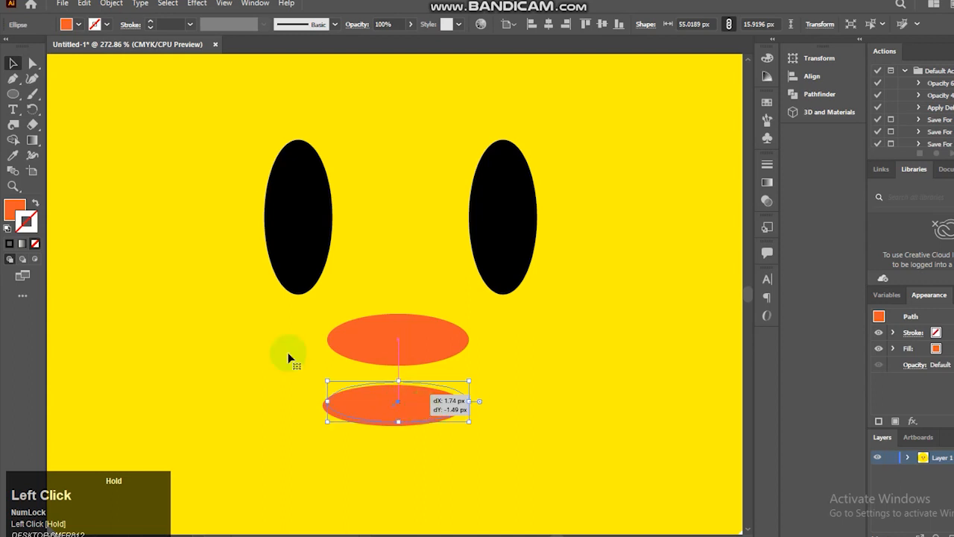
pyautogui.click(31, 66)
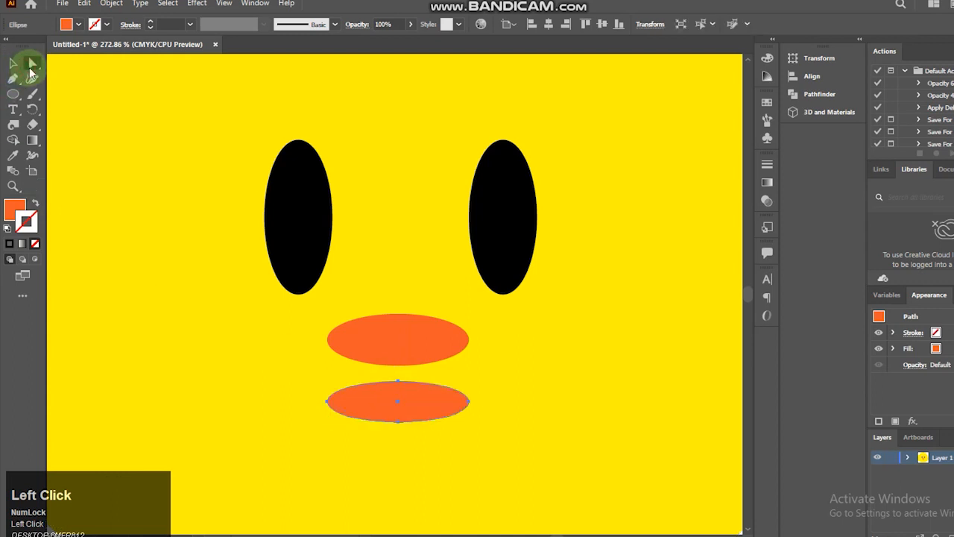
pyautogui.click(397, 421)
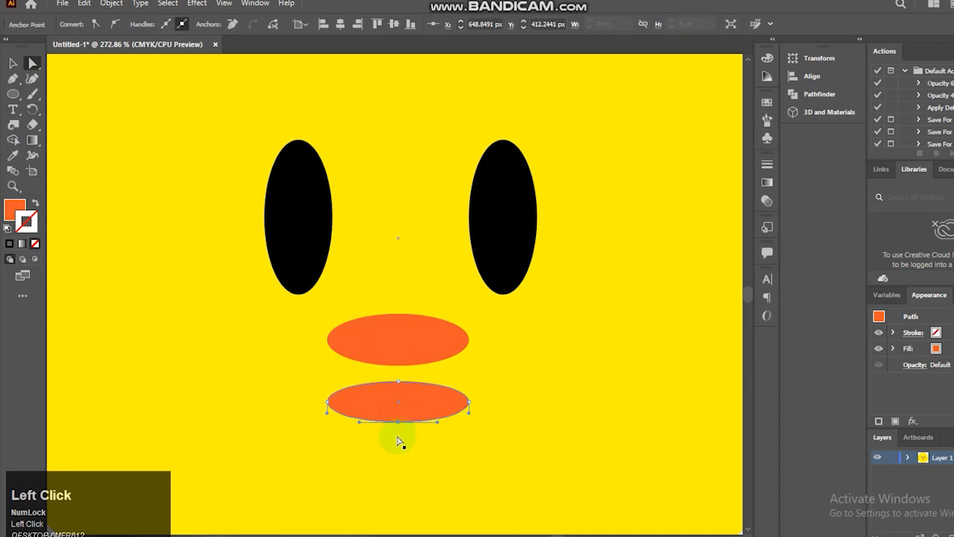
pyautogui.press('Down')
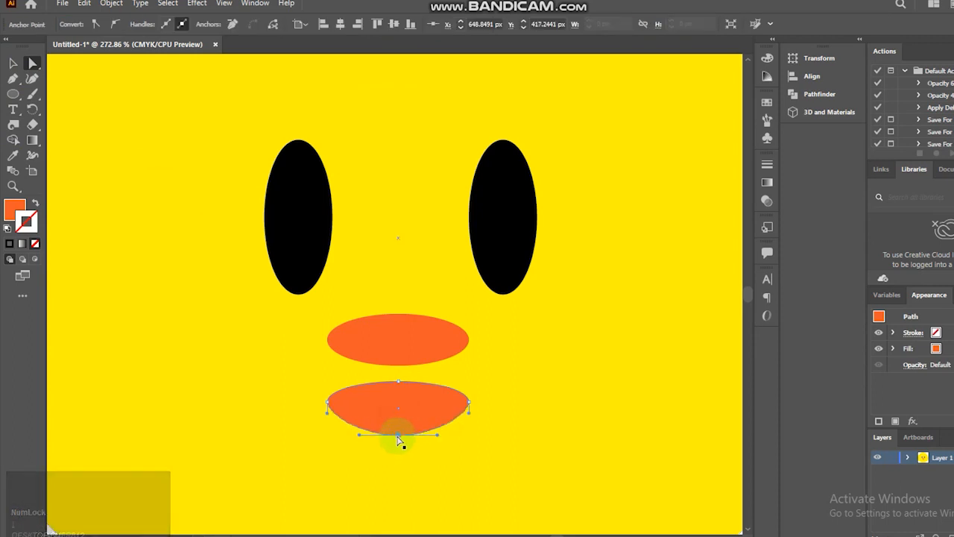
pyautogui.press('Down')
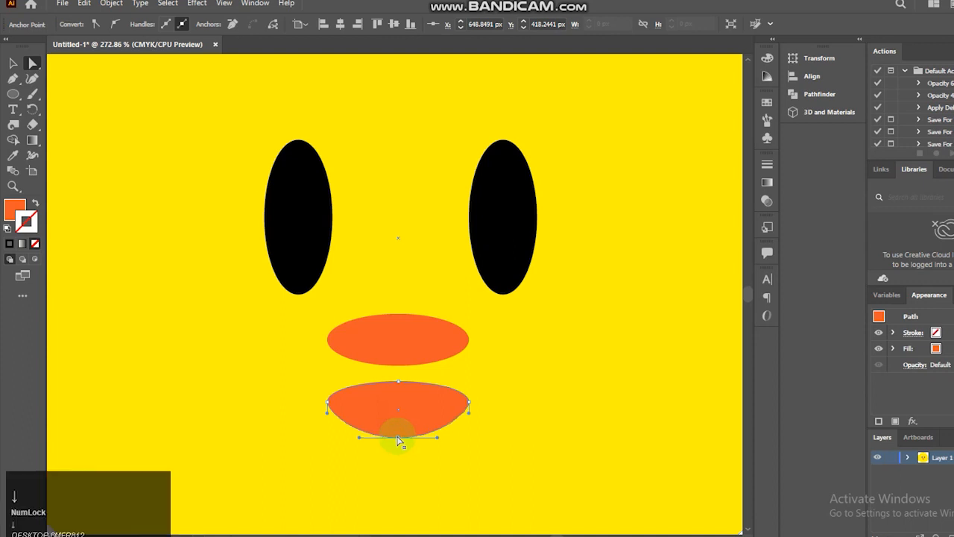
# - Nudge the lower beak part closer to the upper one, and move both parts up together beneath the eyes
pyautogui.click(13, 64)
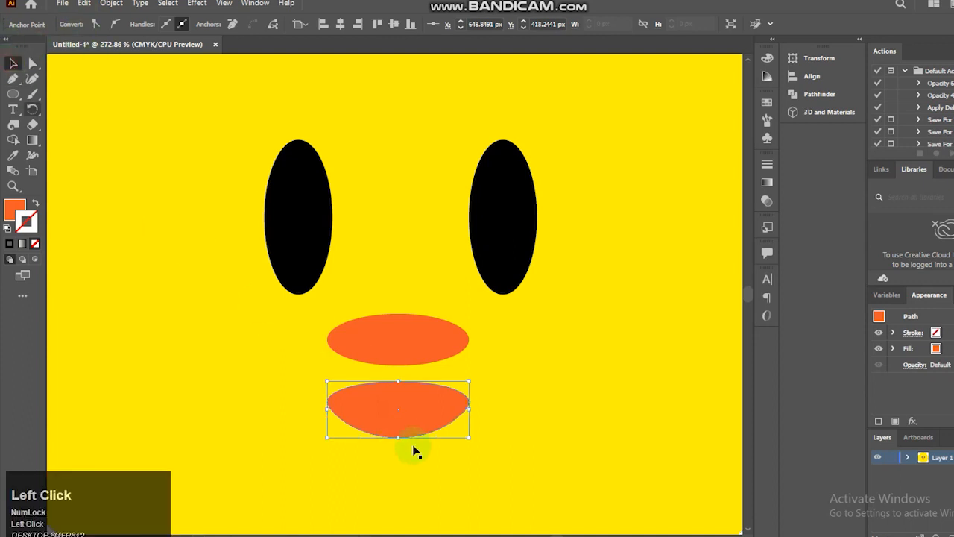
pyautogui.click(411, 403)
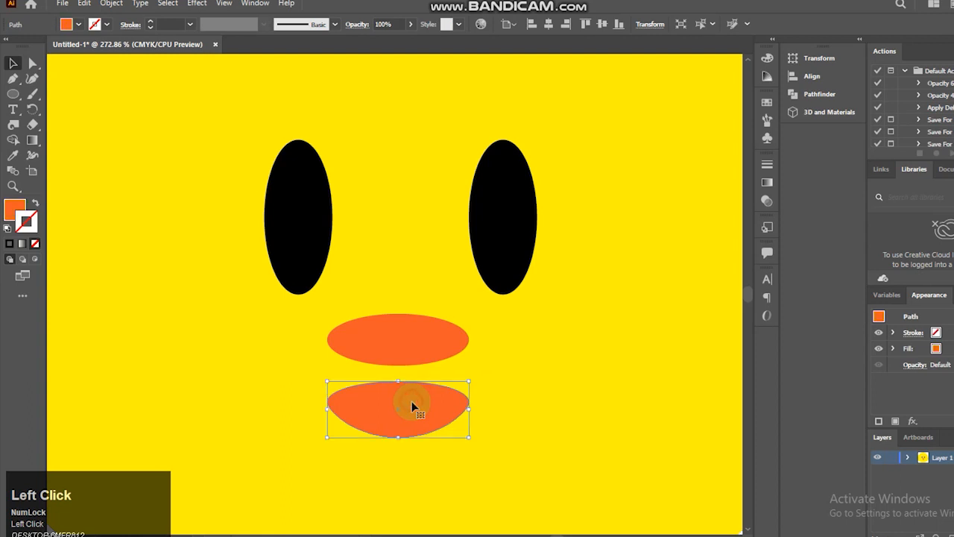
pyautogui.press('Up')
pyautogui.press('Up')
pyautogui.press('Up')
pyautogui.press('Up')
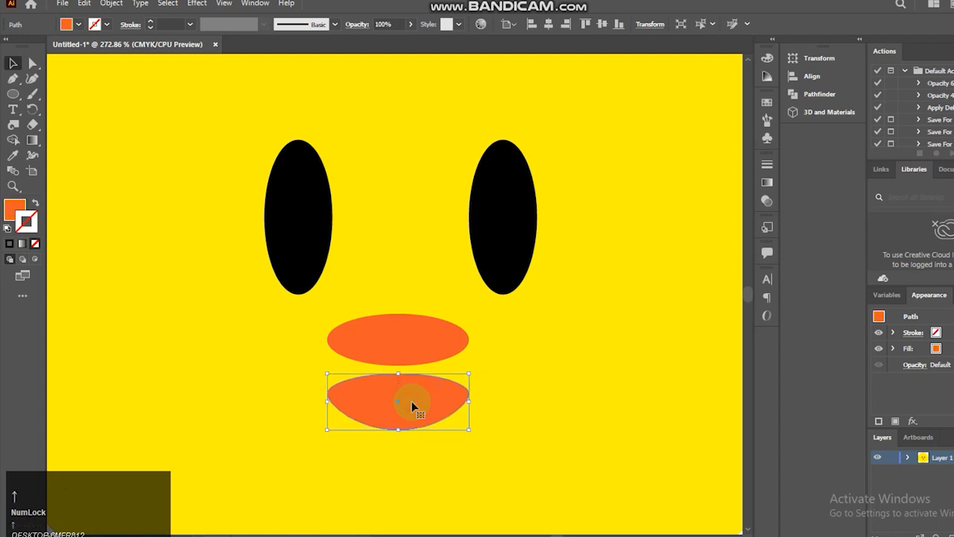
pyautogui.keyDown('shift'); pyautogui.click(413, 346); pyautogui.keyUp('shift')
pyautogui.moveTo(413, 346); pyautogui.dragTo(415, 328)
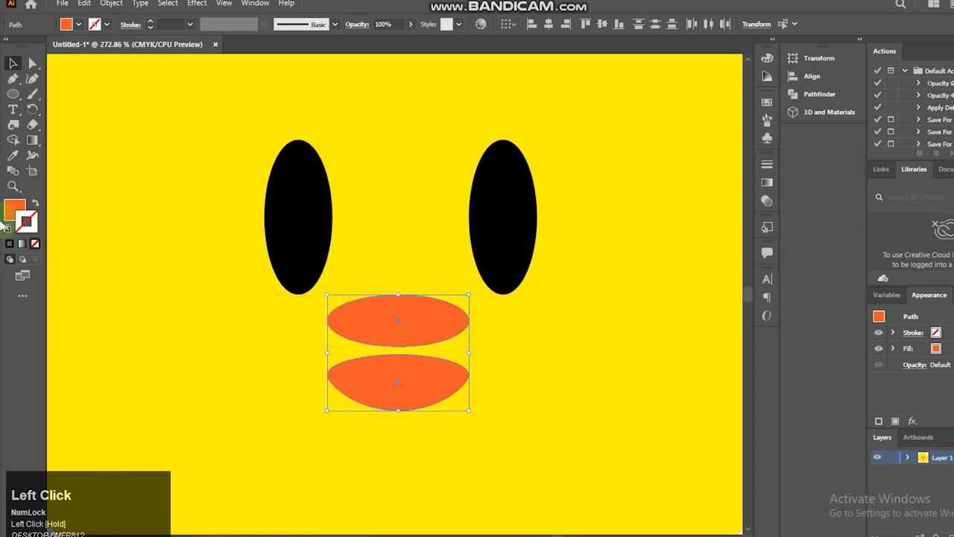
# - Draw a circle about 43 px in diameter left of the beak and fill it with the bright pink swatch
pyautogui.click(11, 97)
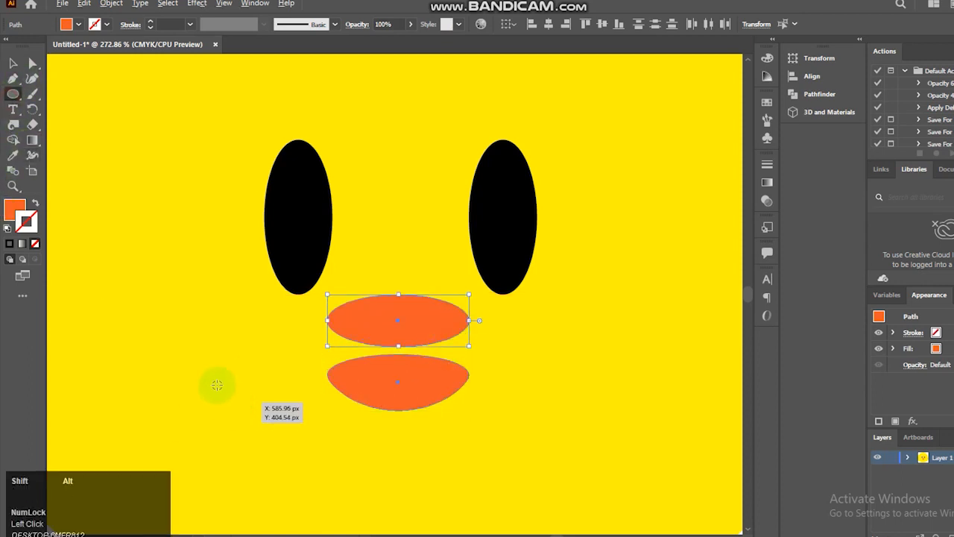
pyautogui.moveTo(155, 316); pyautogui.dragTo(204, 369)
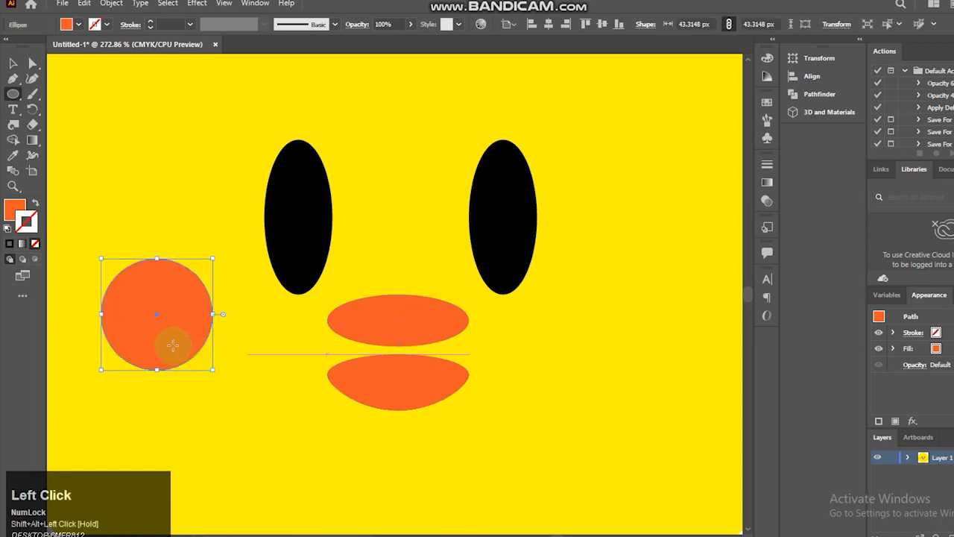
pyautogui.click(79, 24)
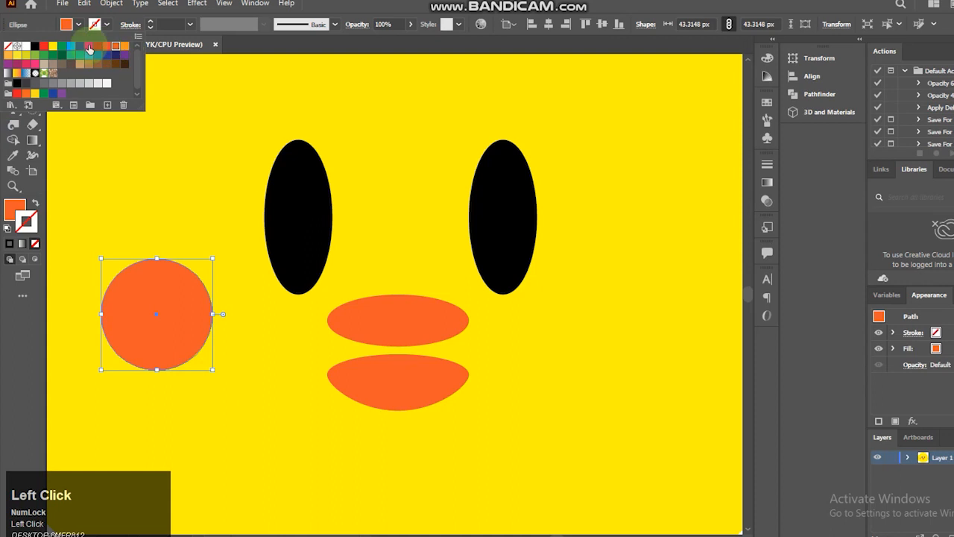
pyautogui.click(89, 47)
# - Lighten the circle's pink fill by setting its magenta value to 70%
pyautogui.click(17, 205)
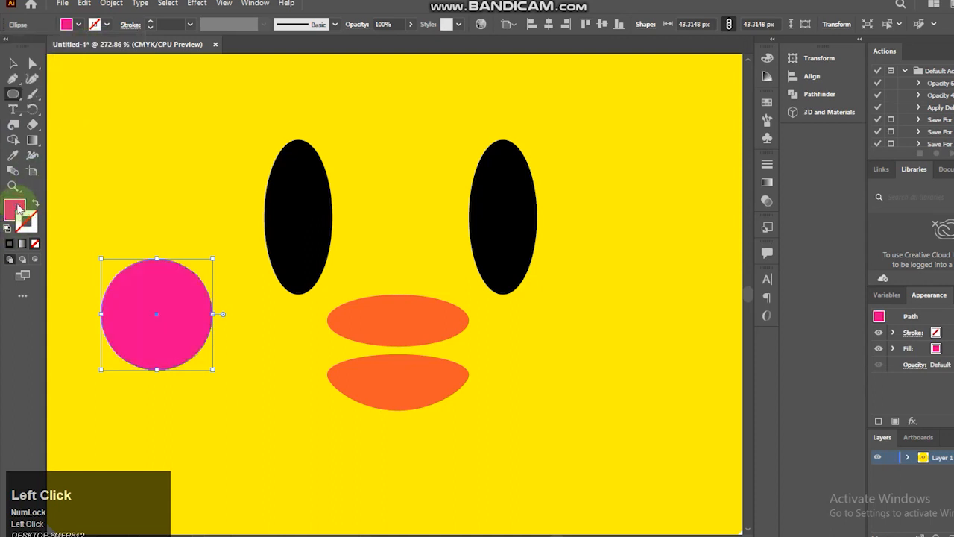
pyautogui.click(10, 212)
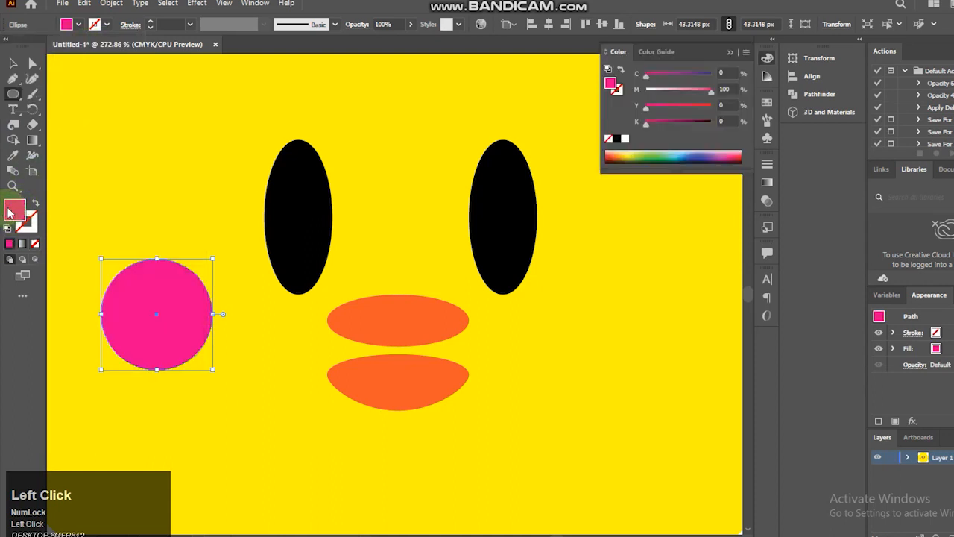
pyautogui.moveTo(711, 96); pyautogui.dragTo(691, 101)
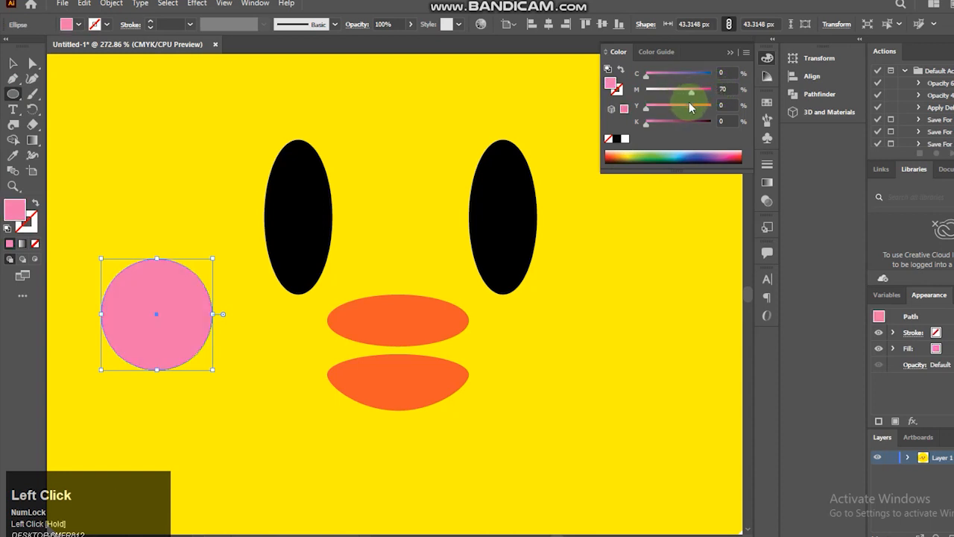
# - Shrink the pink circle to about 31 px as a cheek beside the left eye, and copy it
pyautogui.click(9, 70)
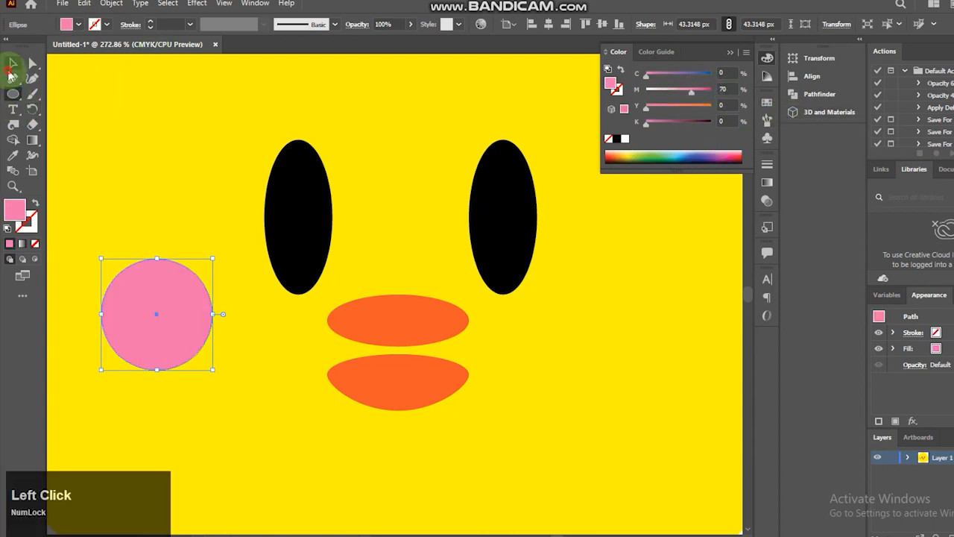
pyautogui.click(198, 348)
pyautogui.moveTo(212, 369); pyautogui.dragTo(197, 353)
pyautogui.moveTo(153, 310); pyautogui.dragTo(192, 284)
pyautogui.hotkey('ctrl', 'c')
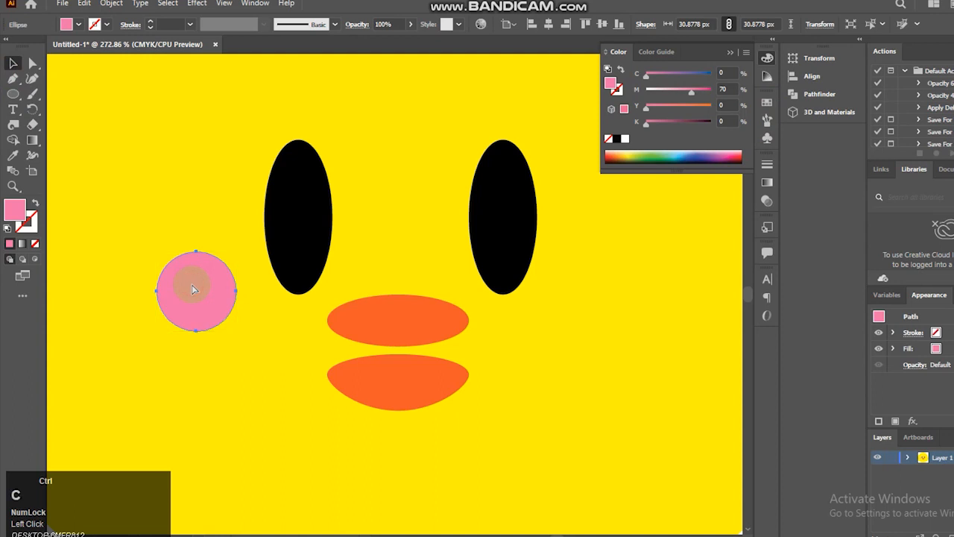
# - Place the pink cheek copy beside the right eye, level with the left cheek, and deselect it
pyautogui.moveTo(192, 289); pyautogui.dragTo(587, 292)
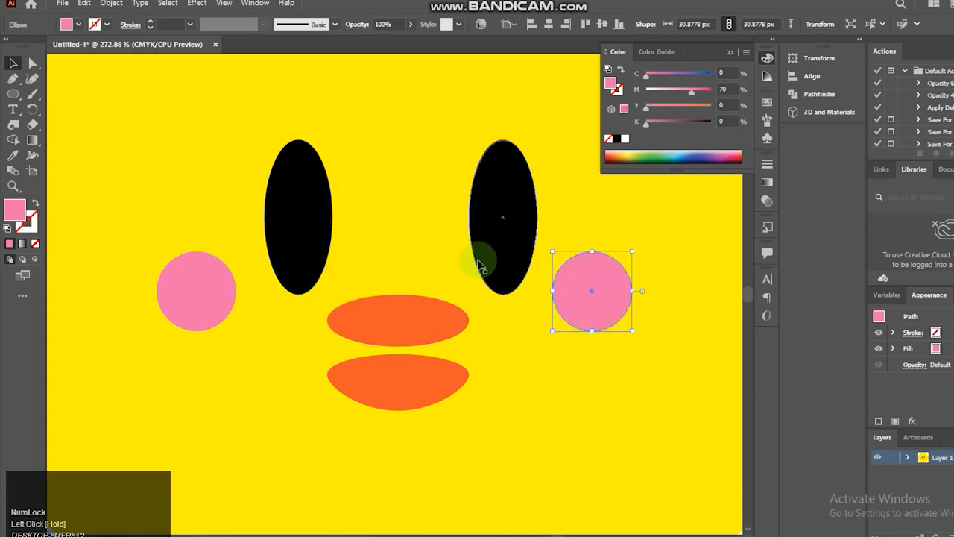
pyautogui.hotkey('ctrl', '0')
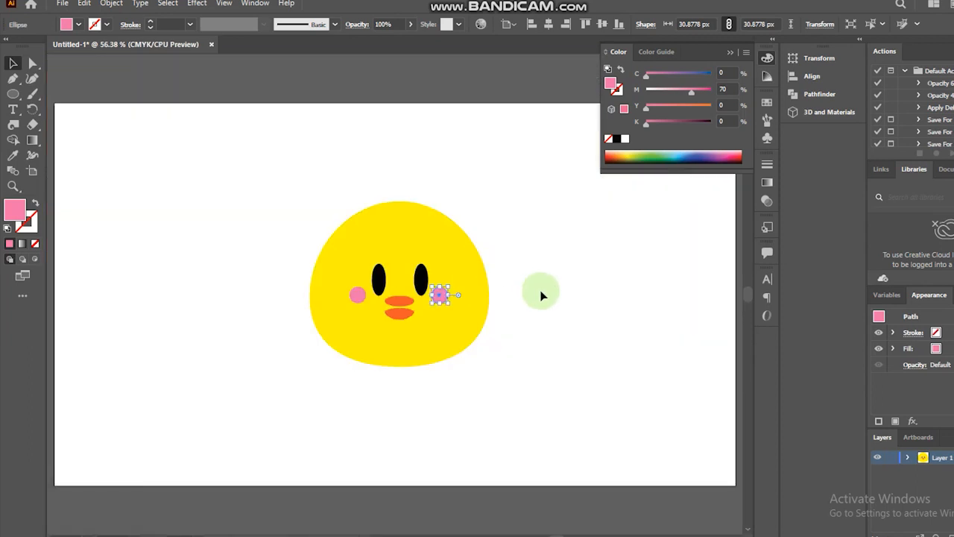
pyautogui.click(564, 289)
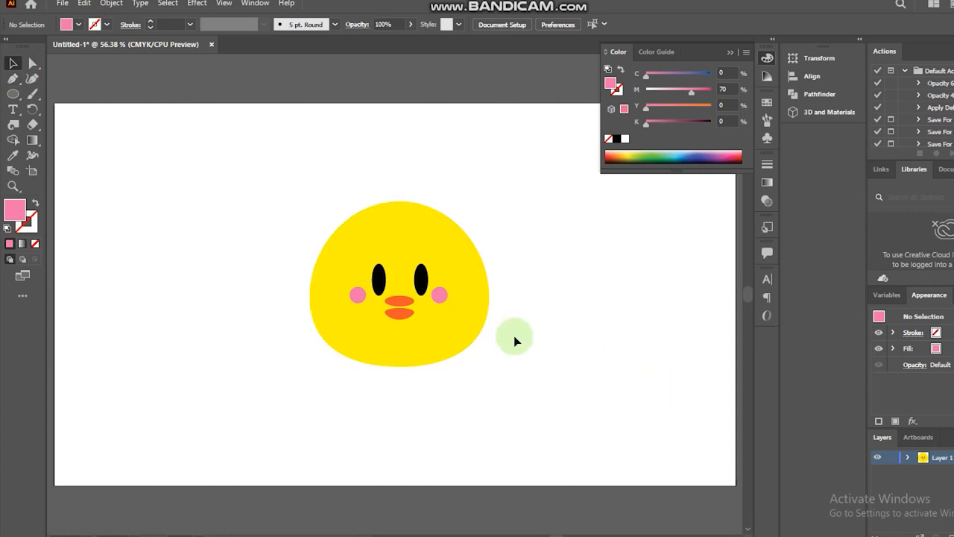
pyautogui.click(375, 282)
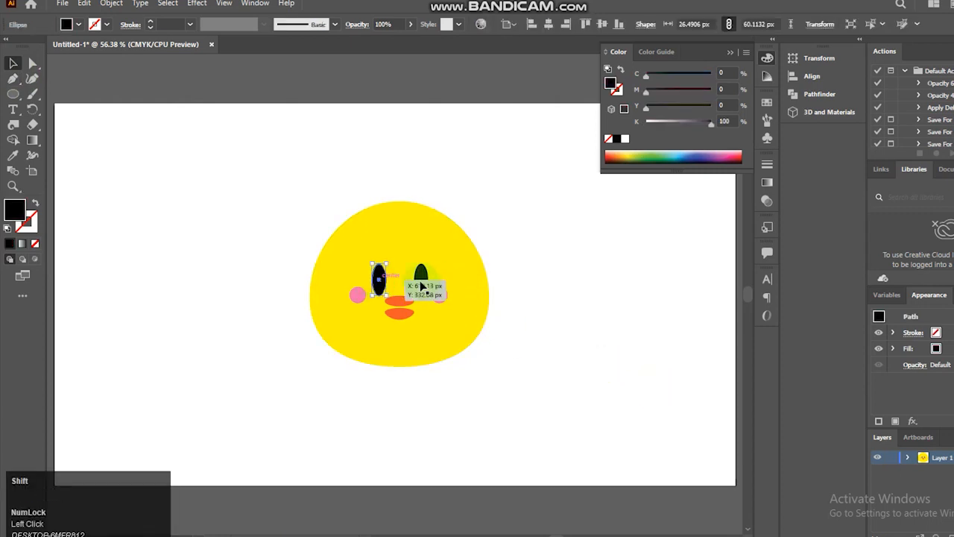
pyautogui.keyDown('shift'); pyautogui.click(422, 283); pyautogui.keyUp('shift')
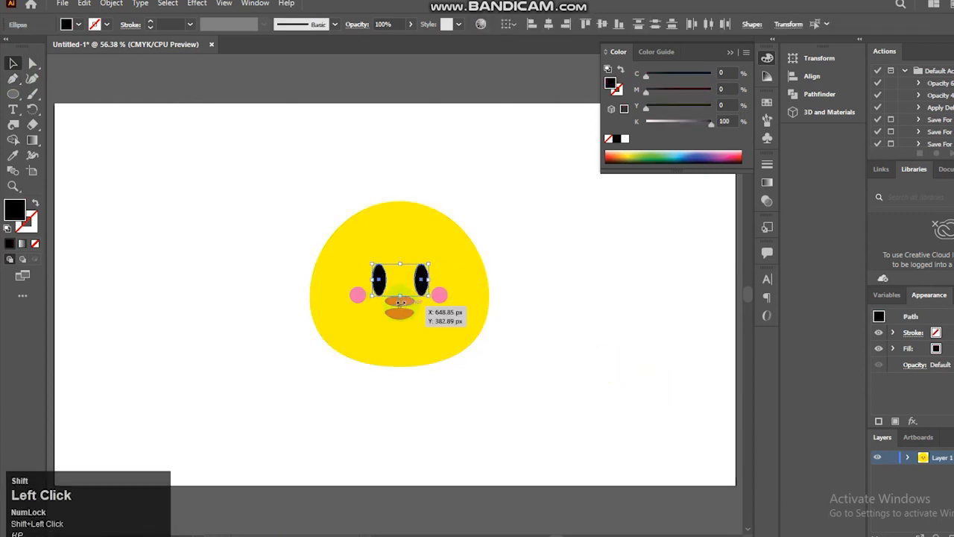
pyautogui.keyDown('shift'); pyautogui.click(400, 305); pyautogui.keyUp('shift')
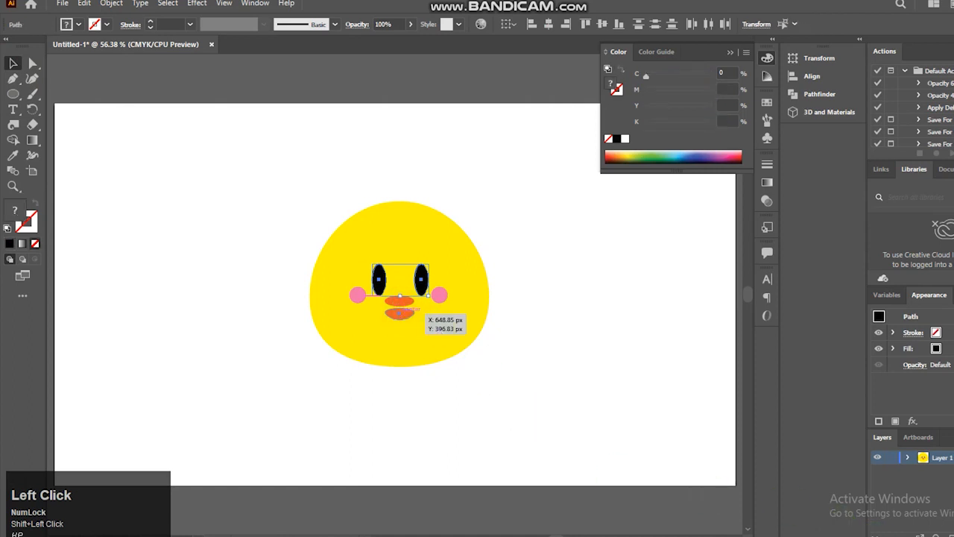
pyautogui.click(402, 474)
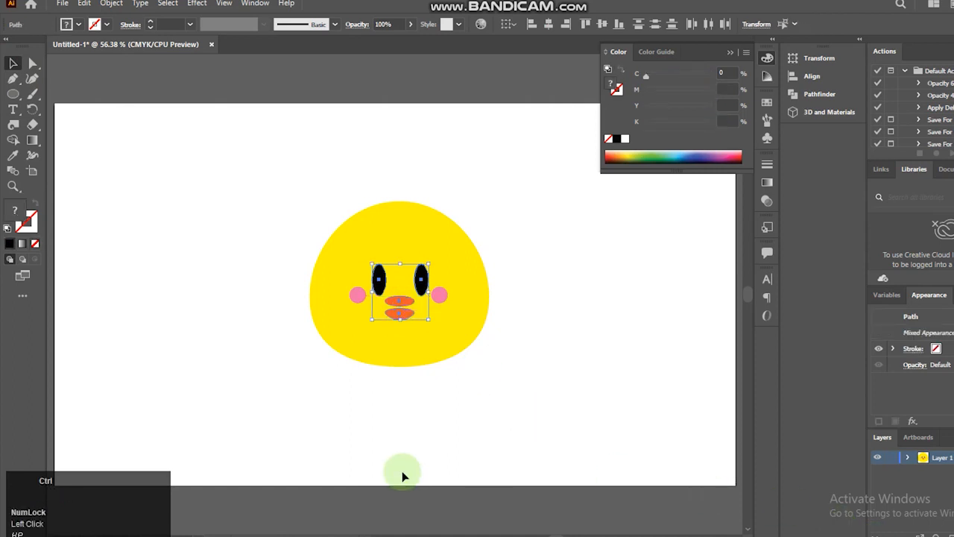
pyautogui.click(401, 372)
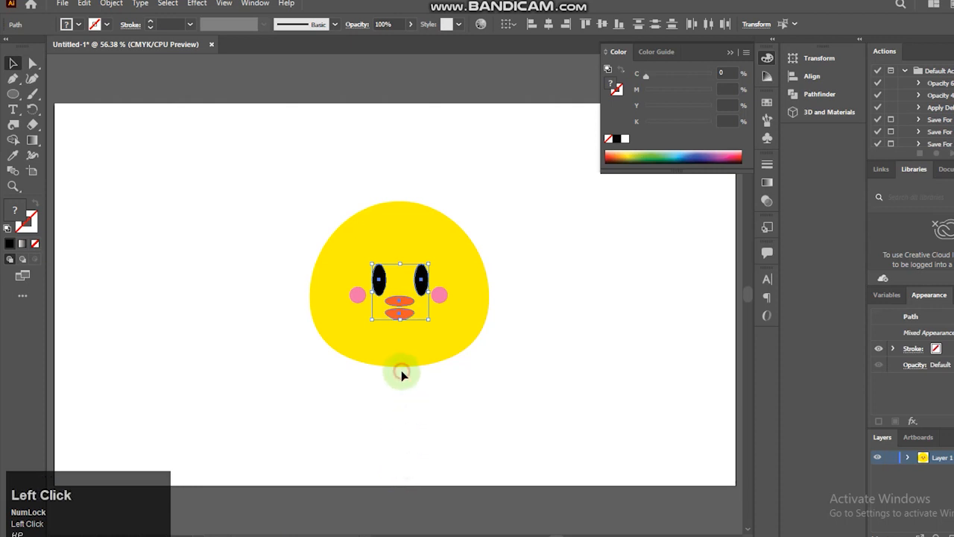
# - Group both eyes, both beak parts and both cheeks into one facial features group
pyautogui.hotkey('ctrl', '+')
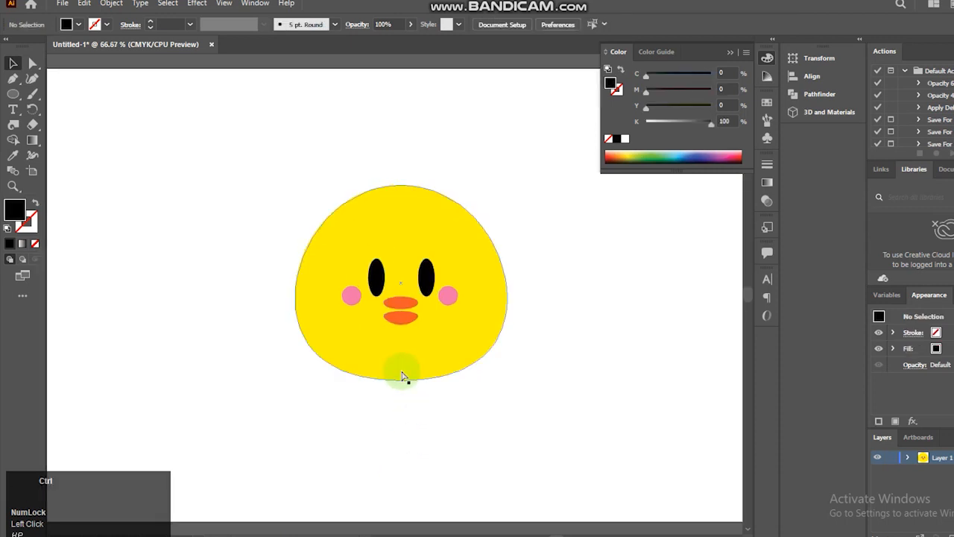
pyautogui.click(401, 310)
pyautogui.keyDown('shift'); pyautogui.click(403, 304); pyautogui.keyUp('shift')
pyautogui.keyDown('shift'); pyautogui.click(375, 281); pyautogui.keyUp('shift')
pyautogui.keyDown('shift'); pyautogui.click(448, 299); pyautogui.keyUp('shift')
pyautogui.keyDown('shift'); pyautogui.click(349, 298); pyautogui.keyUp('shift')
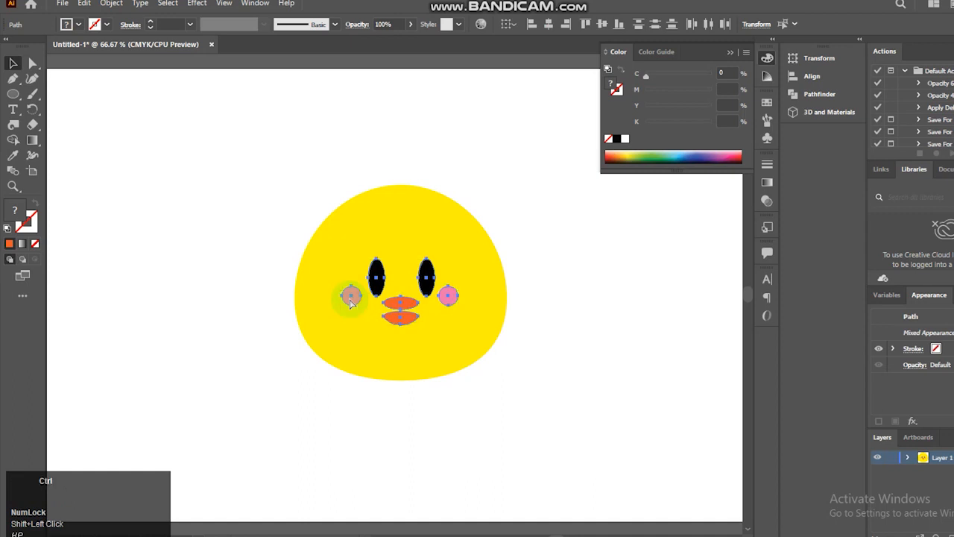
pyautogui.hotkey('ctrl', 'g')
# - Centre the yellow body and the facial features group horizontally on the artboard
pyautogui.moveTo(299, 181); pyautogui.dragTo(554, 419)
pyautogui.click(525, 28)
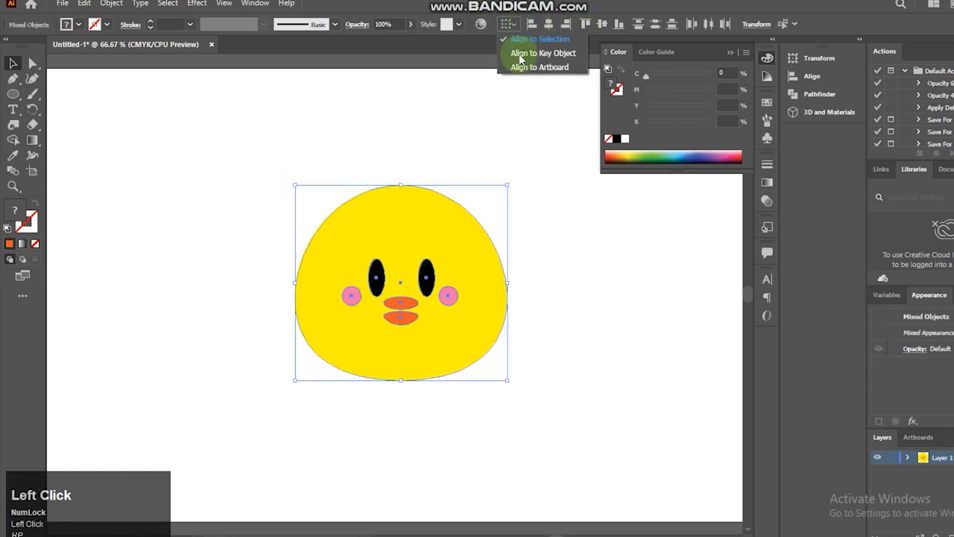
pyautogui.click(519, 61)
pyautogui.click(550, 27)
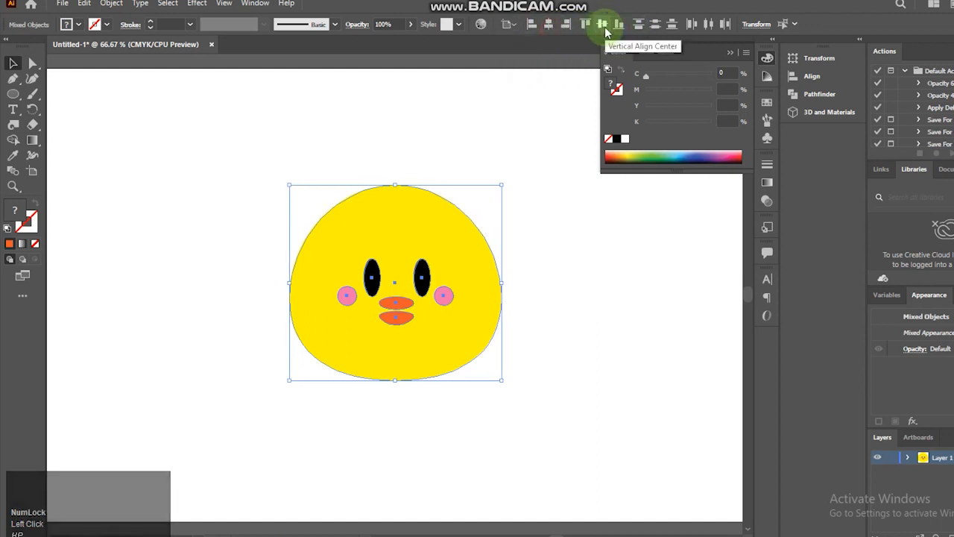
pyautogui.click(612, 288)
pyautogui.click(596, 336)
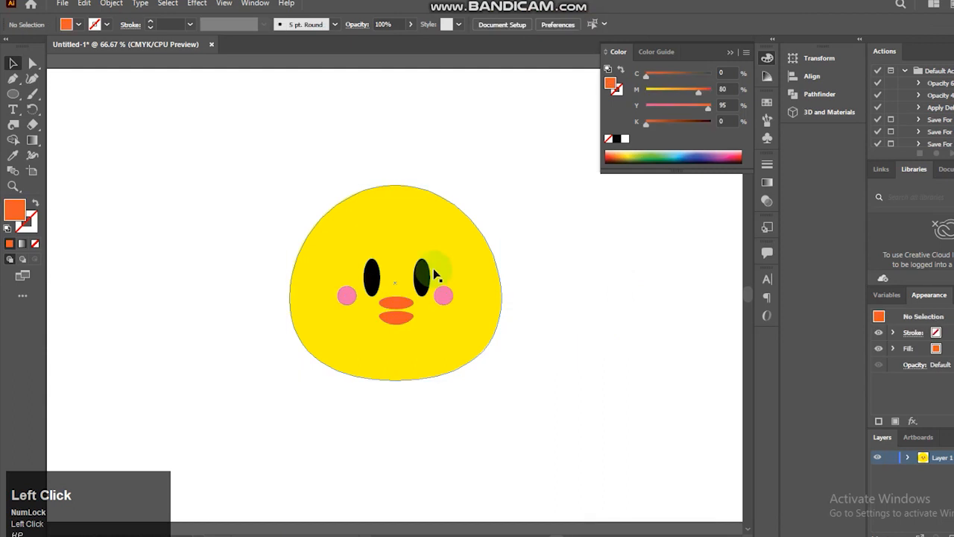
# - Nudge the facial features group up on the yellow body and slightly to the left
pyautogui.click(422, 278)
pyautogui.press('Up')
pyautogui.press('Up')
pyautogui.press('Up')
pyautogui.press('Up')
pyautogui.press('Up')
pyautogui.press('Up')
pyautogui.press('Up')
pyautogui.press('Up')
pyautogui.press('Up')
pyautogui.press('Up')
pyautogui.press('Up')
pyautogui.press('Up')
pyautogui.press('Up')
pyautogui.press('Up')
pyautogui.press('Up')
pyautogui.press('Up')
pyautogui.press('Up')
pyautogui.press('Up')
pyautogui.press('Up')
pyautogui.press('Up')
pyautogui.press('Up')
pyautogui.press('Up')
pyautogui.press('Up')
pyautogui.press('Up')
pyautogui.press('Up')
pyautogui.press('Up')
pyautogui.press('Up')
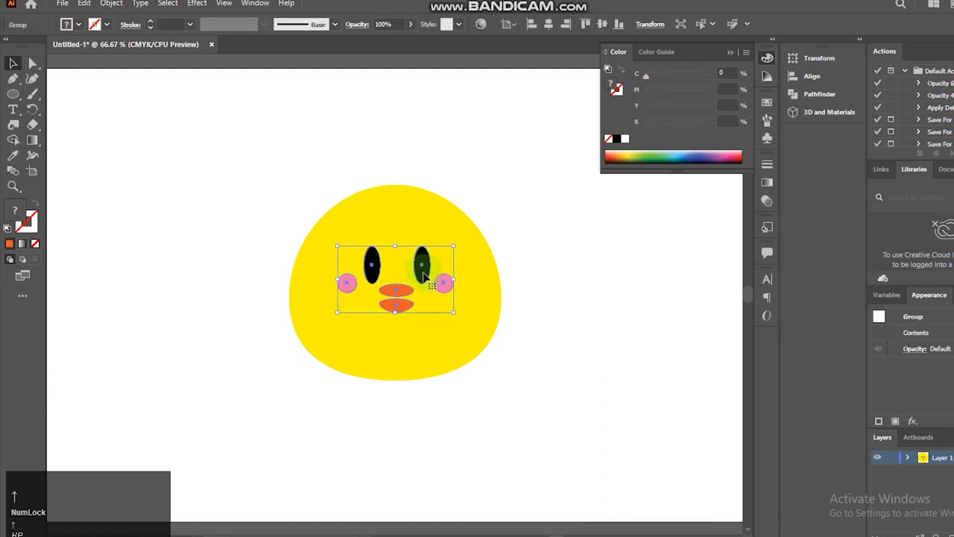
pyautogui.press('Left')
pyautogui.press('Left')
pyautogui.press('Left')
pyautogui.press('Left')
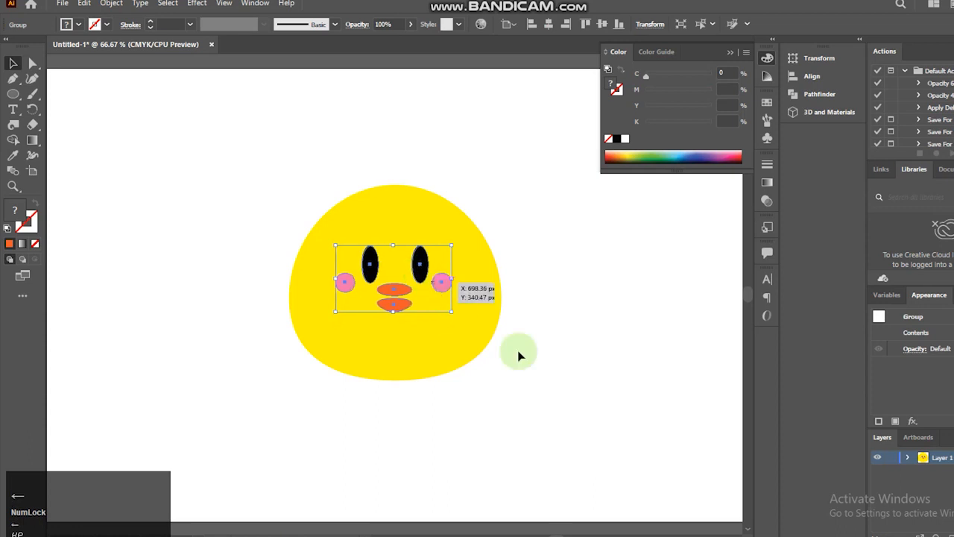
# - Ungroup the facial features into separate eyes, beak parts and cheeks
pyautogui.rightClick(406, 300)
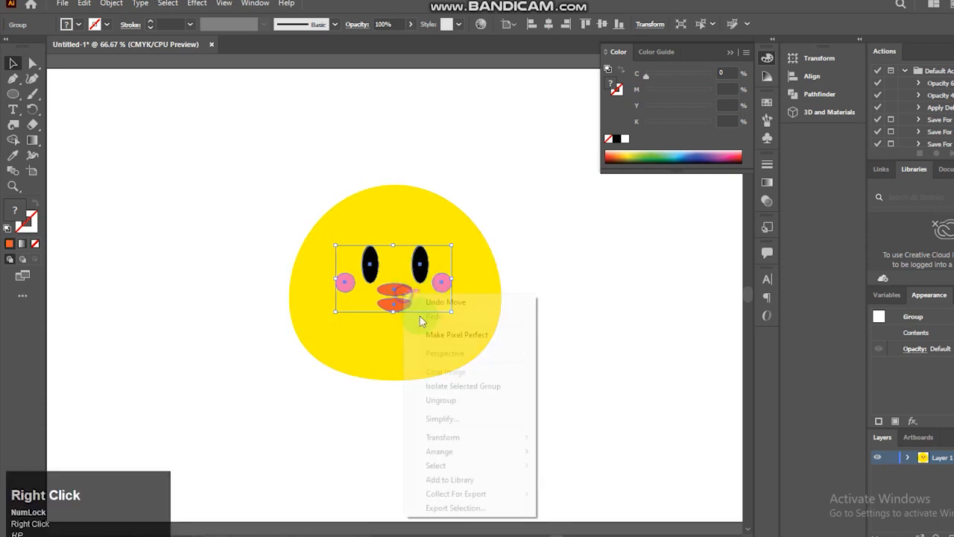
pyautogui.click(469, 399)
pyautogui.click(564, 331)
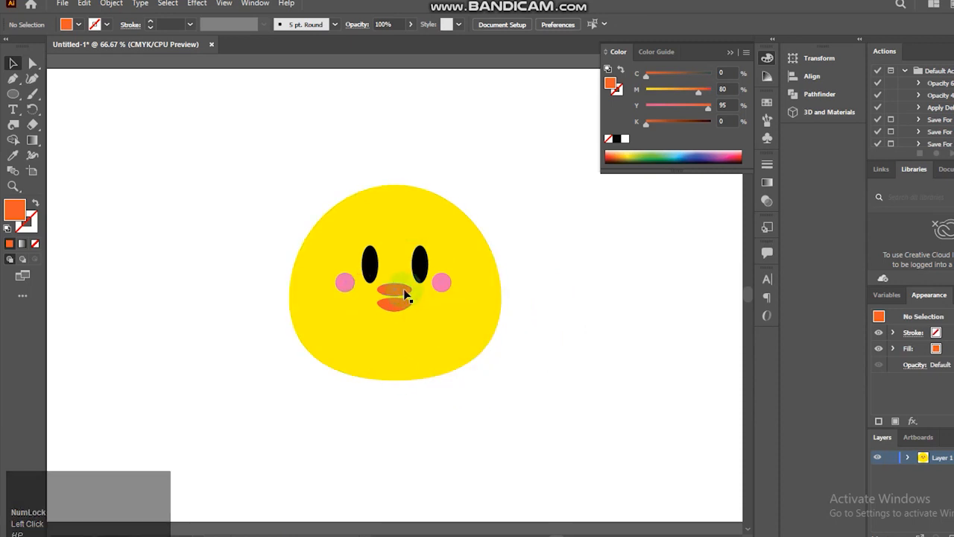
pyautogui.click(370, 269)
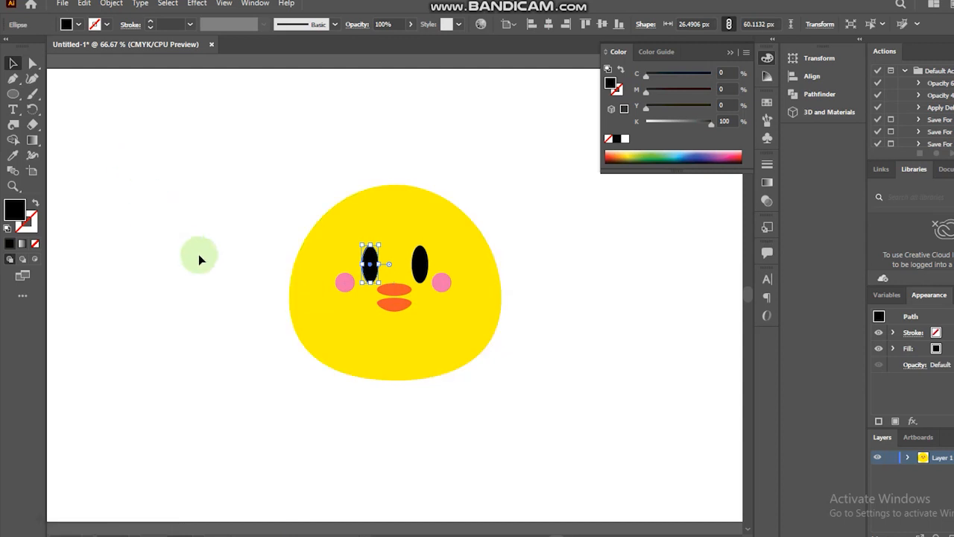
# - Draw an upright ellipse about 51 × 102 px left of the body and fill it with the body's sampled yellow
pyautogui.click(12, 94)
pyautogui.moveTo(255, 272); pyautogui.dragTo(229, 315)
pyautogui.moveTo(230, 317); pyautogui.dragTo(230, 316)
pyautogui.click(12, 155)
pyautogui.click(372, 201)
pyautogui.click(12, 62)
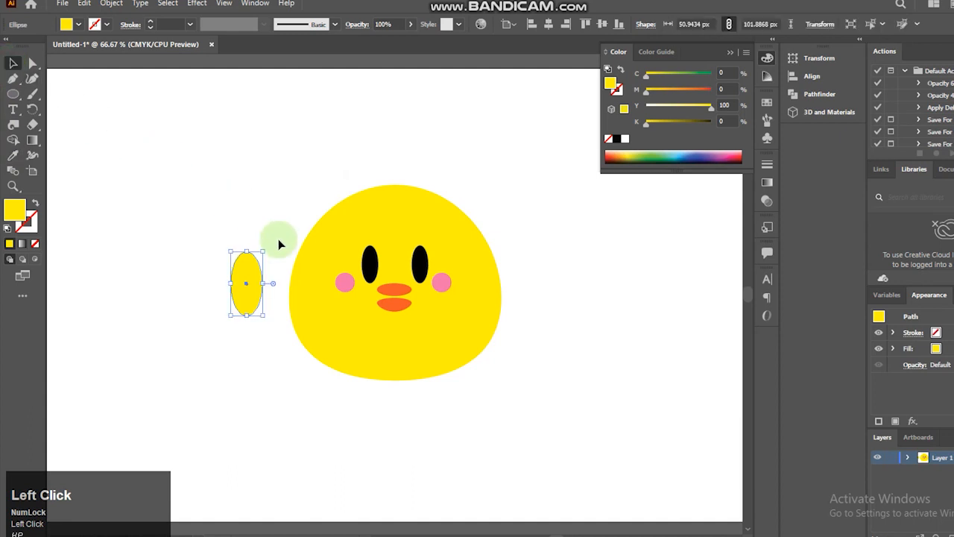
# - Tilt the ellipse against the body's left side as a wing, and place a mirrored copy on the right side
pyautogui.moveTo(267, 248); pyautogui.dragTo(293, 277)
pyautogui.rightClick(293, 276)
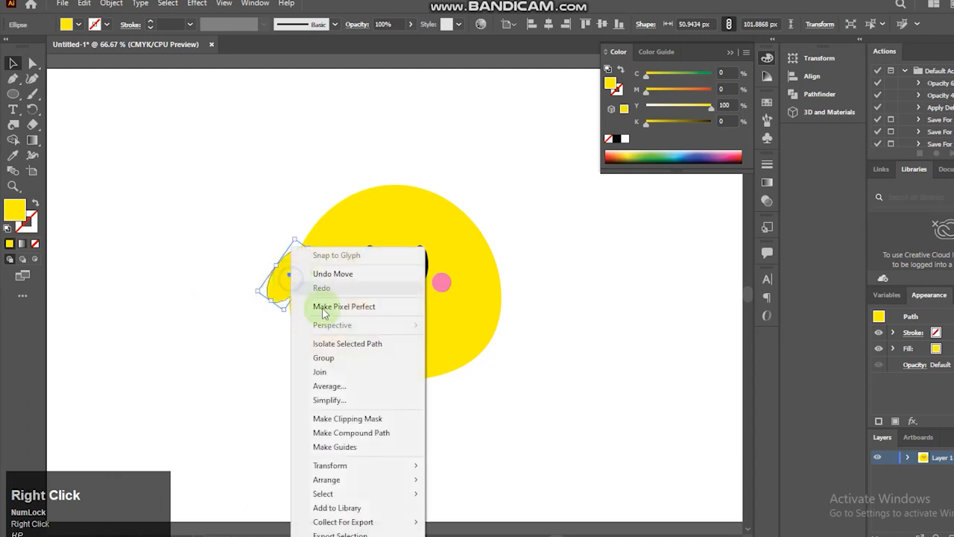
pyautogui.moveTo(352, 467)
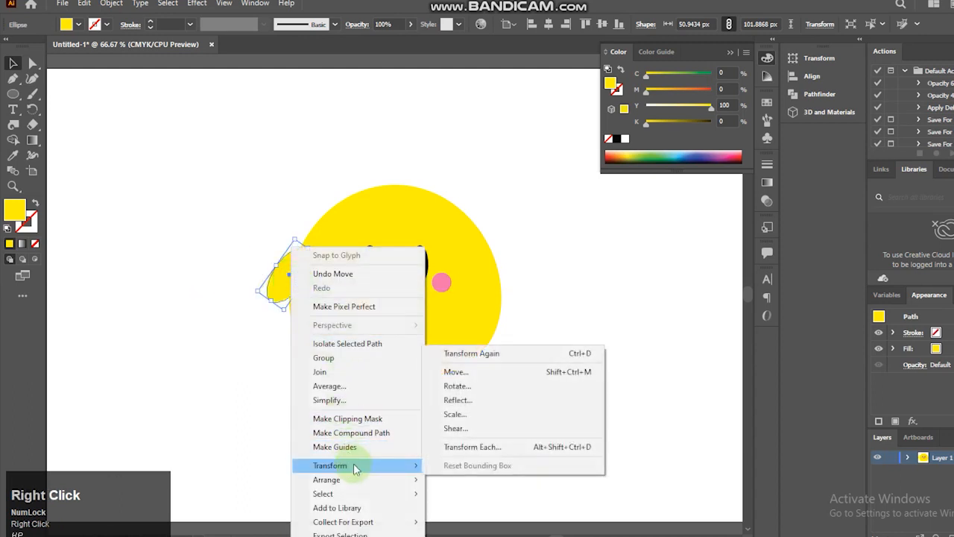
pyautogui.click(498, 400)
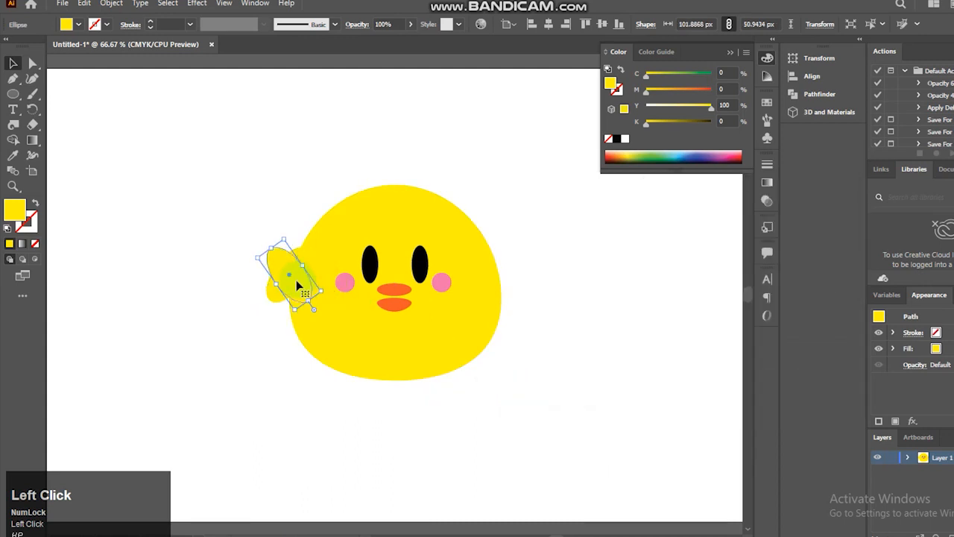
pyautogui.moveTo(297, 283); pyautogui.dragTo(506, 281)
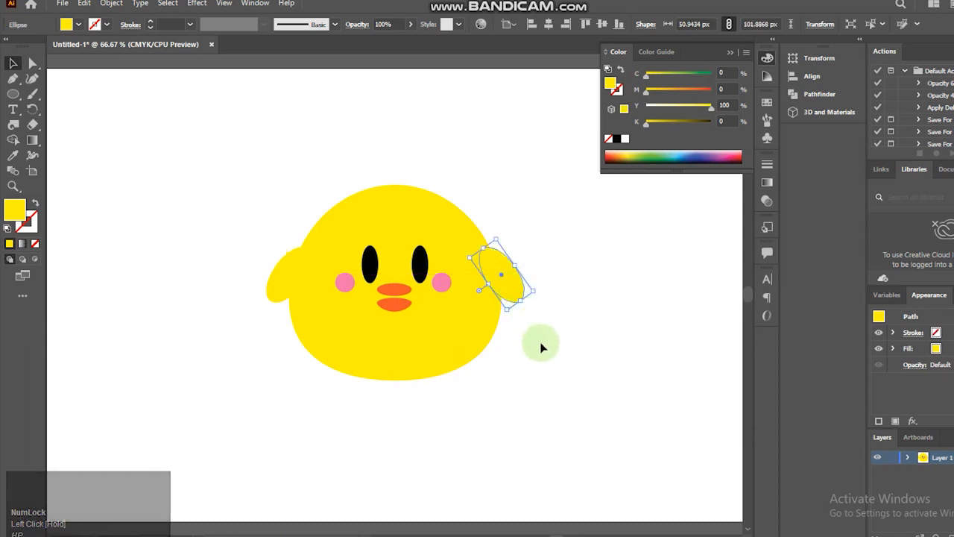
# - Move both wings down together so they sit at about beak height on the body's sides
pyautogui.keyDown('shift'); pyautogui.click(284, 290); pyautogui.keyUp('shift')
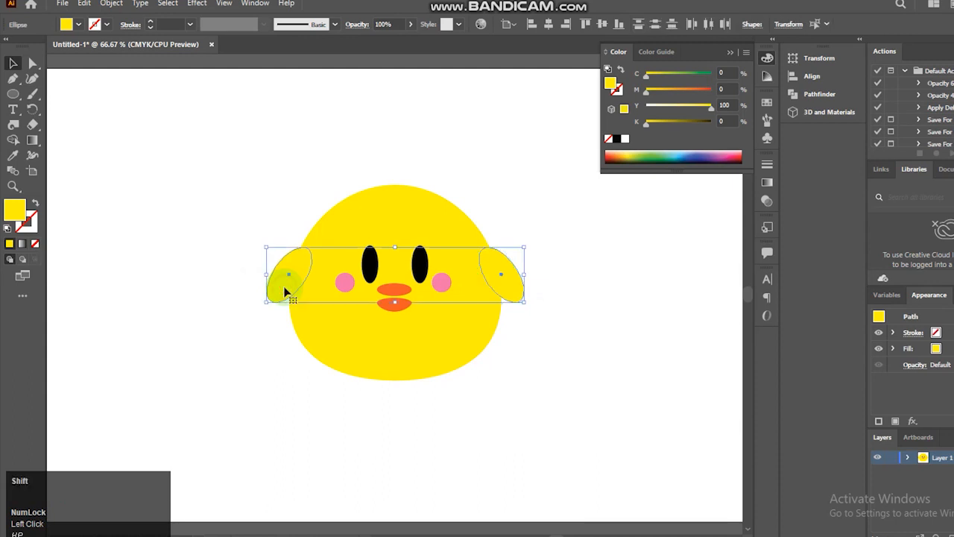
pyautogui.press('Down')
pyautogui.press('Down')
pyautogui.press('Down')
pyautogui.press('Down')
pyautogui.press('Down')
pyautogui.press('Down')
pyautogui.press('Down')
pyautogui.press('Down')
pyautogui.press('Down')
pyautogui.press('Down')
pyautogui.press('Down')
pyautogui.press('Down')
pyautogui.press('Down')
pyautogui.press('Down')
pyautogui.press('Down')
pyautogui.press('Down')
pyautogui.press('Down')
pyautogui.press('Down')
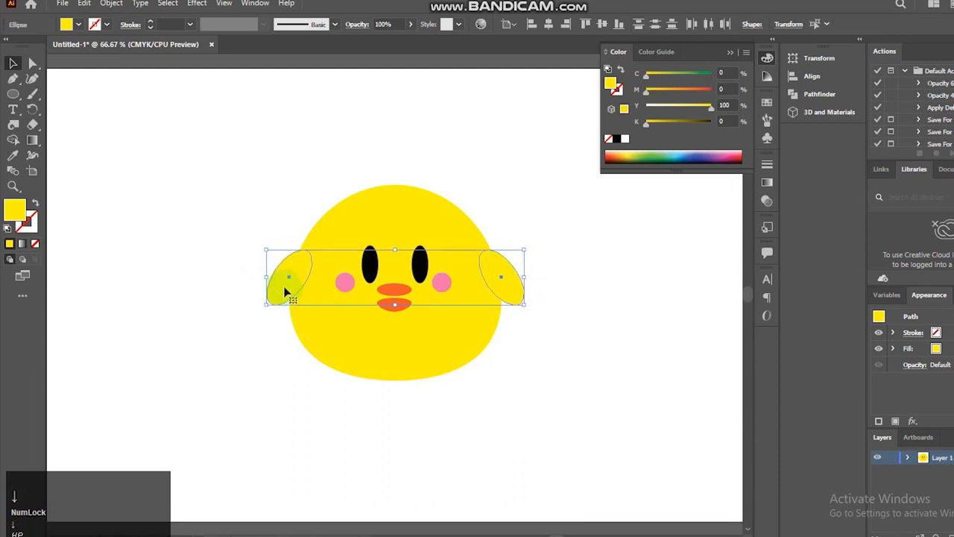
pyautogui.press('Down')
pyautogui.press('Down')
pyautogui.press('Down')
pyautogui.press('Down')
pyautogui.press('Down')
pyautogui.press('Down')
pyautogui.press('Down')
pyautogui.press('Down')
pyautogui.press('Down')
pyautogui.press('Down')
pyautogui.press('Down')
pyautogui.press('Down')
pyautogui.press('Down')
pyautogui.press('Down')
pyautogui.press('Down')
pyautogui.press('Down')
pyautogui.press('Down')
pyautogui.press('Down')
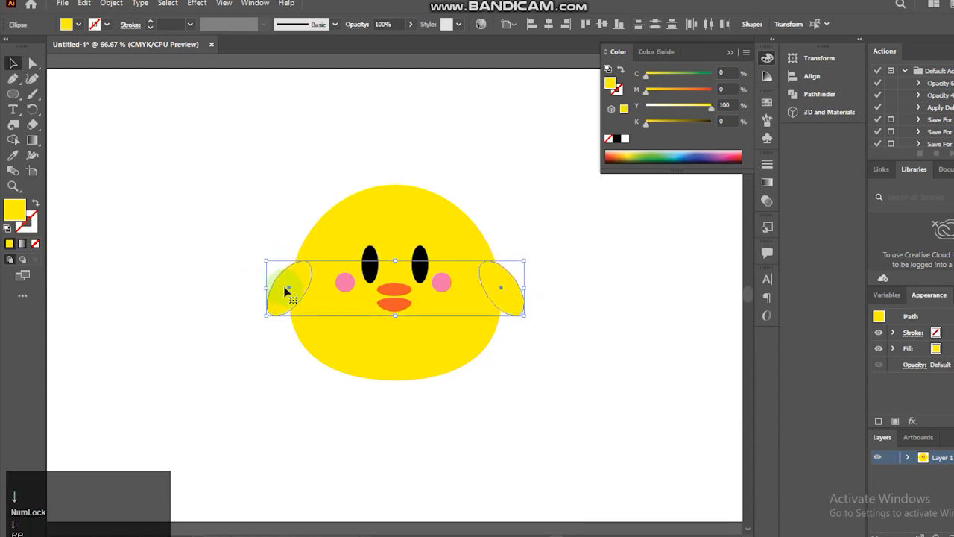
pyautogui.press('Down')
pyautogui.press('Down')
pyautogui.press('Down')
pyautogui.press('Down')
pyautogui.press('Down')
pyautogui.press('Down')
pyautogui.press('Down')
pyautogui.press('Down')
pyautogui.press('Down')
pyautogui.press('Down')
pyautogui.press('Down')
pyautogui.press('Down')
pyautogui.press('Down')
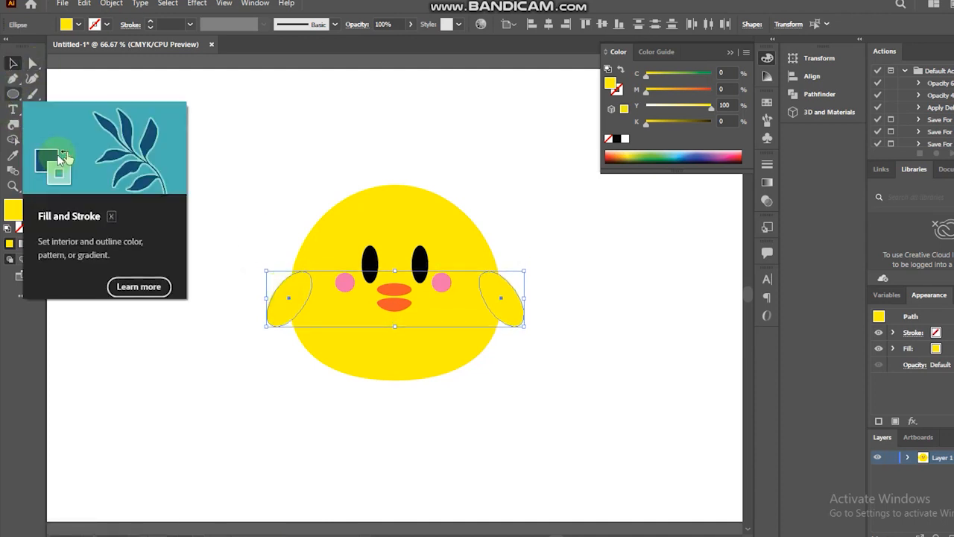
# - Draw a small upright yellow rectangle above the head and fully round its corners
pyautogui.rightClick(13, 93)
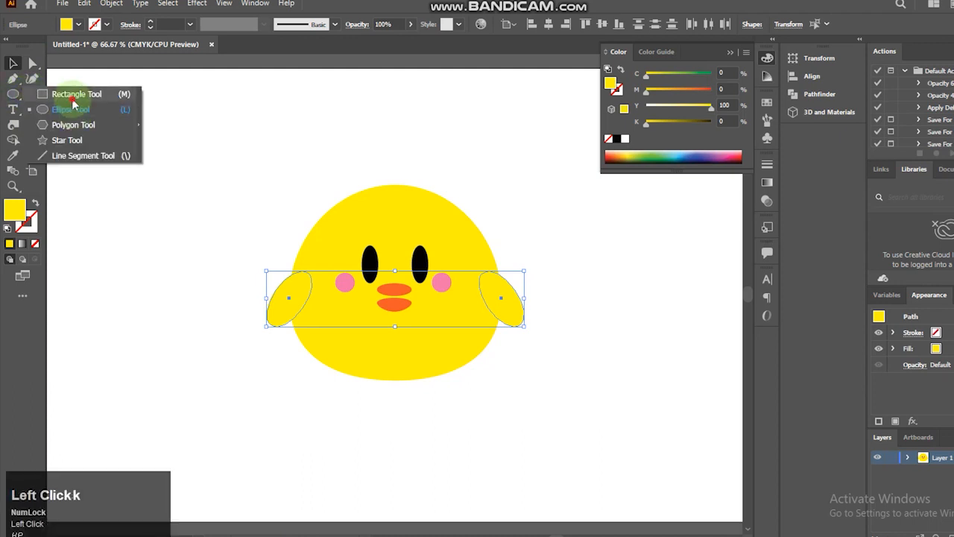
pyautogui.click(72, 103)
pyautogui.moveTo(337, 134); pyautogui.dragTo(353, 173)
pyautogui.click(33, 63)
pyautogui.moveTo(343, 142); pyautogui.dragTo(357, 161)
pyautogui.click(13, 63)
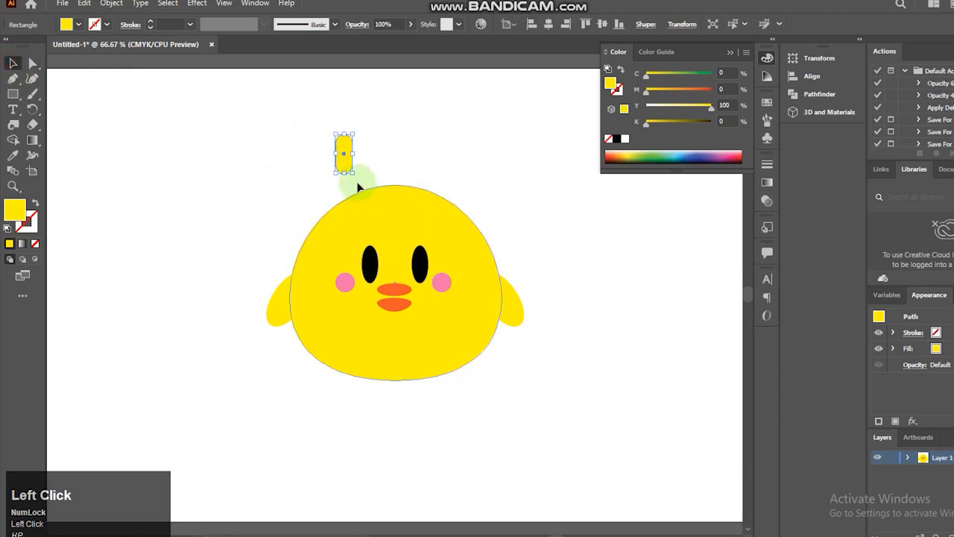
# - Tilt the rounded strip to the left on top of the head and reflect a copy of it about the vertical axis
pyautogui.moveTo(352, 174); pyautogui.dragTo(391, 192)
pyautogui.rightClick(381, 177)
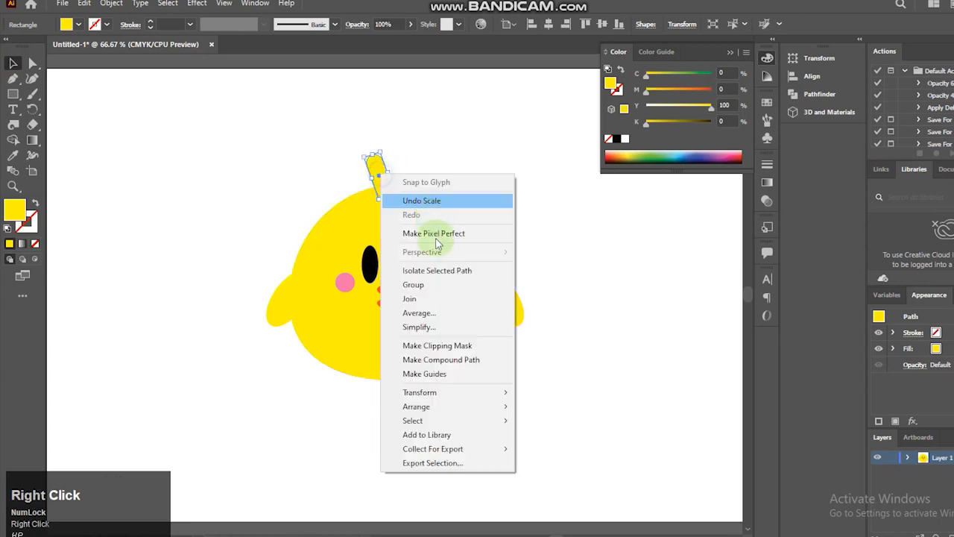
pyautogui.moveTo(438, 394)
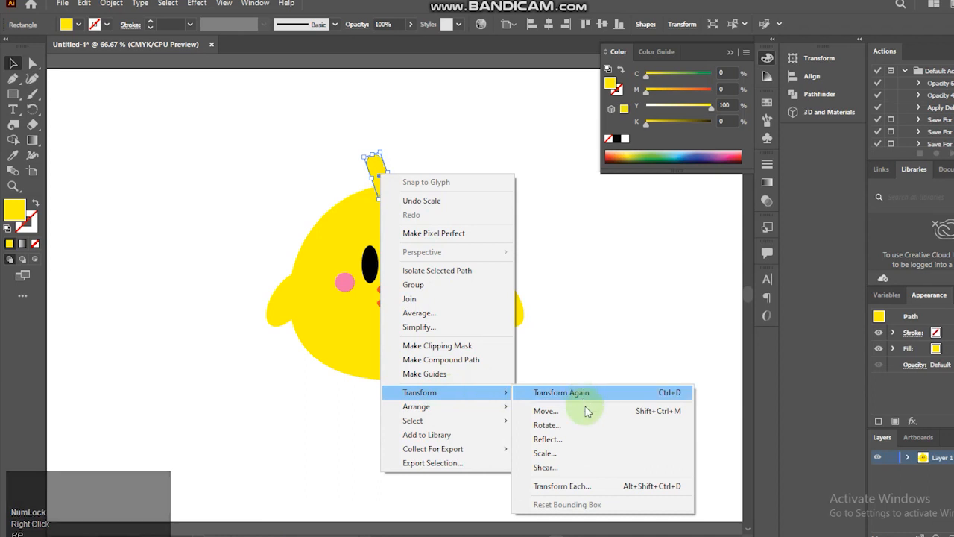
pyautogui.click(584, 381)
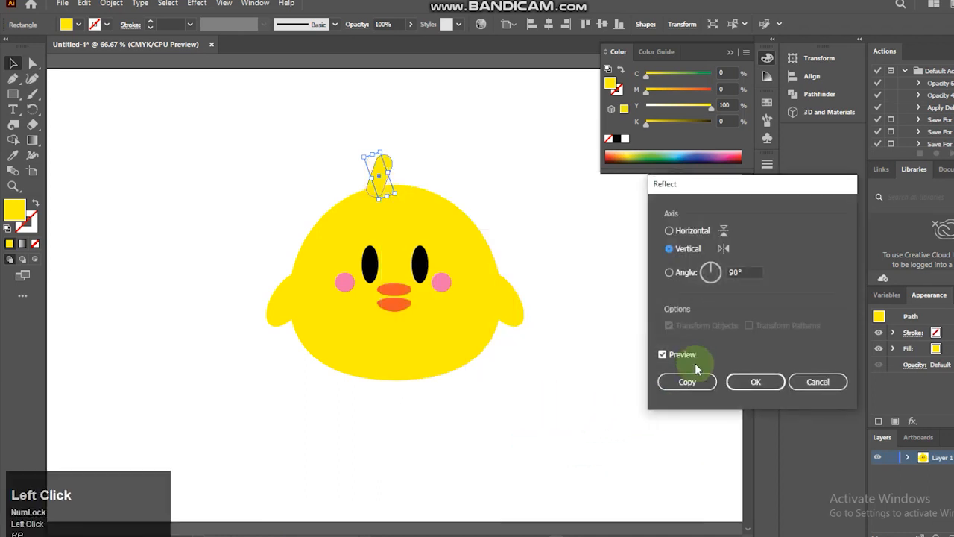
pyautogui.click(688, 388)
# - Nudge the reflected strip right and slightly down to form a V-shaped tuft with the first strip
pyautogui.press('Right')
pyautogui.press('Right')
pyautogui.press('Right')
pyautogui.press('Right')
pyautogui.press('Right')
pyautogui.press('Right')
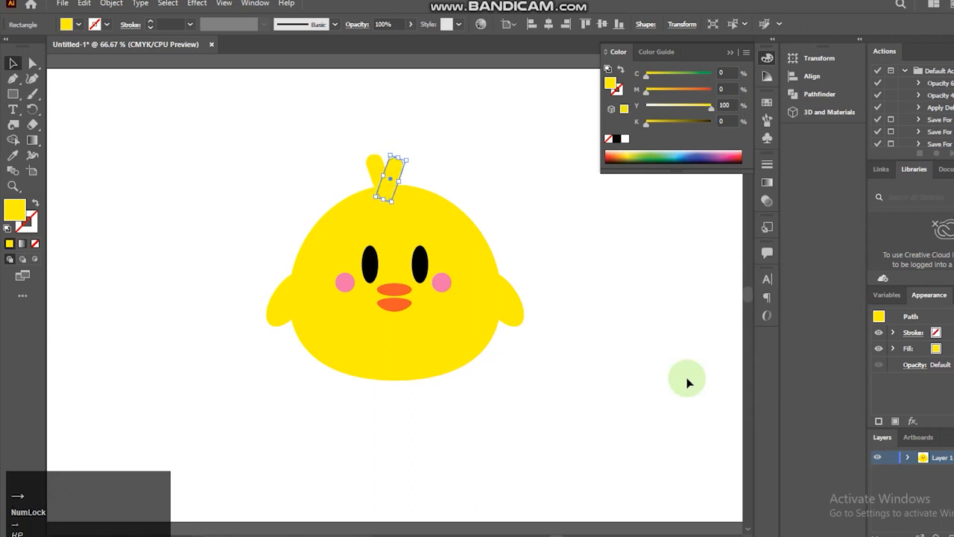
pyautogui.click(477, 182)
# - Send both tuft strips to the back, behind the body
pyautogui.moveTo(351, 148); pyautogui.dragTo(410, 163)
pyautogui.hotkey('ctrl', 'shift')
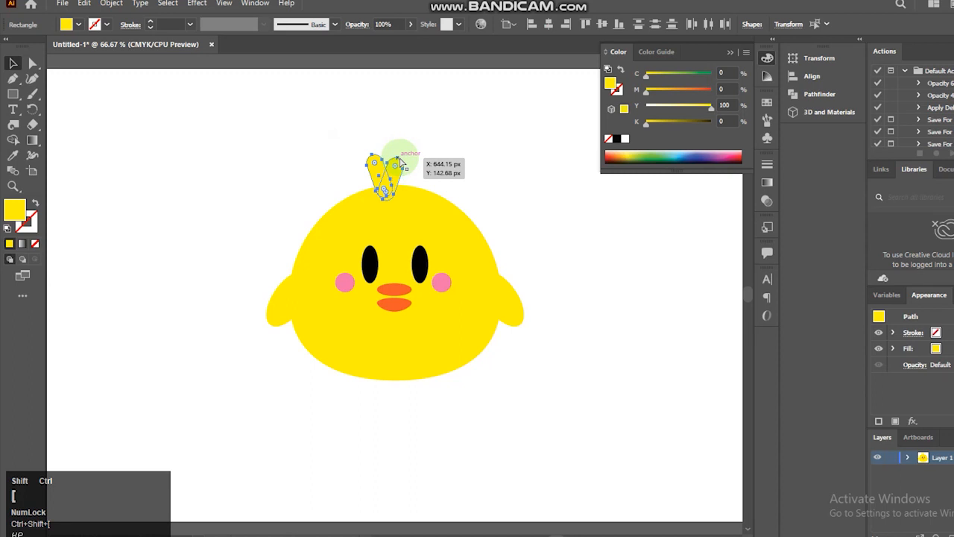
pyautogui.click(459, 171)
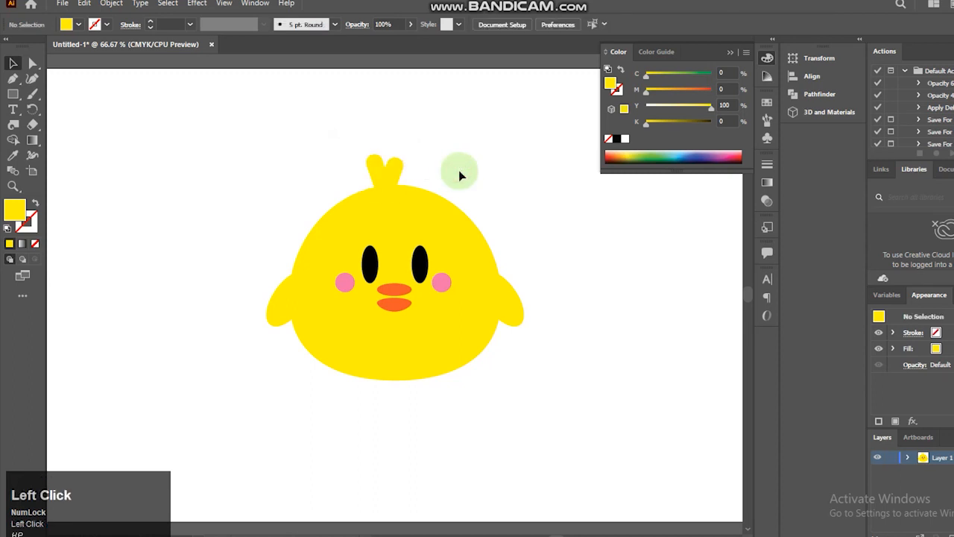
# - Nudge both tuft strips together slightly to the right on top of the head
pyautogui.moveTo(318, 134); pyautogui.dragTo(431, 167)
pyautogui.press('Right')
pyautogui.press('Right')
pyautogui.press('Right')
pyautogui.press('Right')
pyautogui.press('Right')
pyautogui.press('Right')
pyautogui.press('Right')
pyautogui.press('Right')
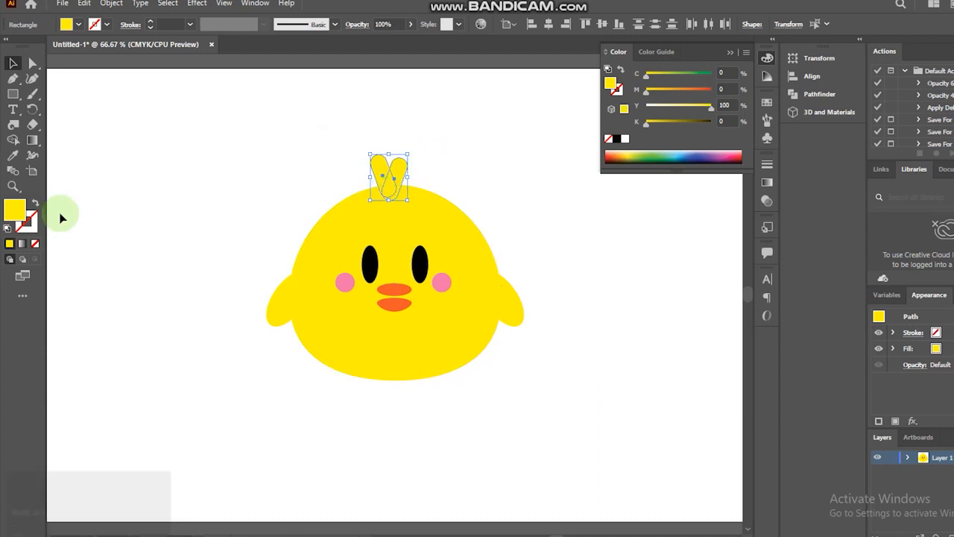
# - Draw a small upright yellow rectangle with fully rounded corners, place it under the body's left side as a leg, and copy it to the right
pyautogui.click(13, 95)
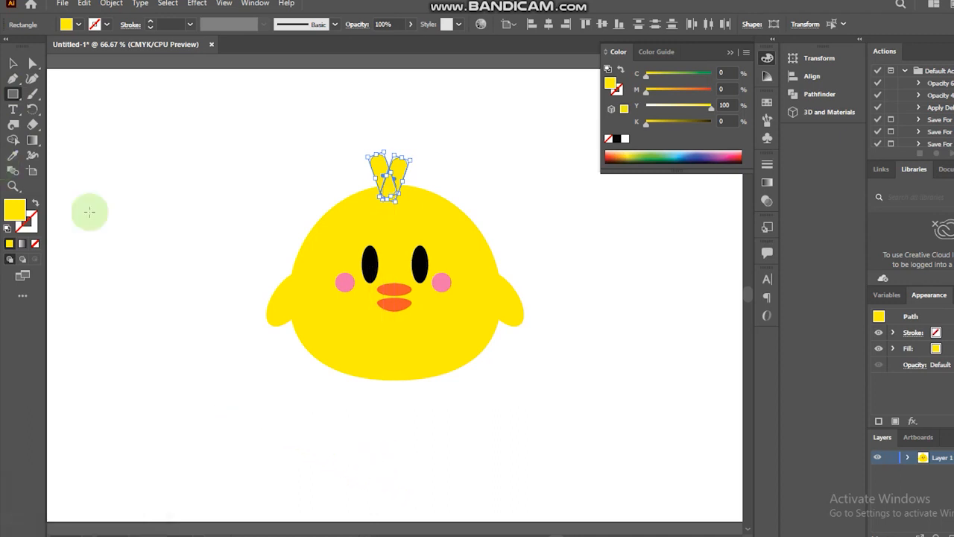
pyautogui.moveTo(256, 375)
pyautogui.mouseDown()
pyautogui.moveTo(285, 446)
pyautogui.moveTo(261, 390)
pyautogui.mouseUp()
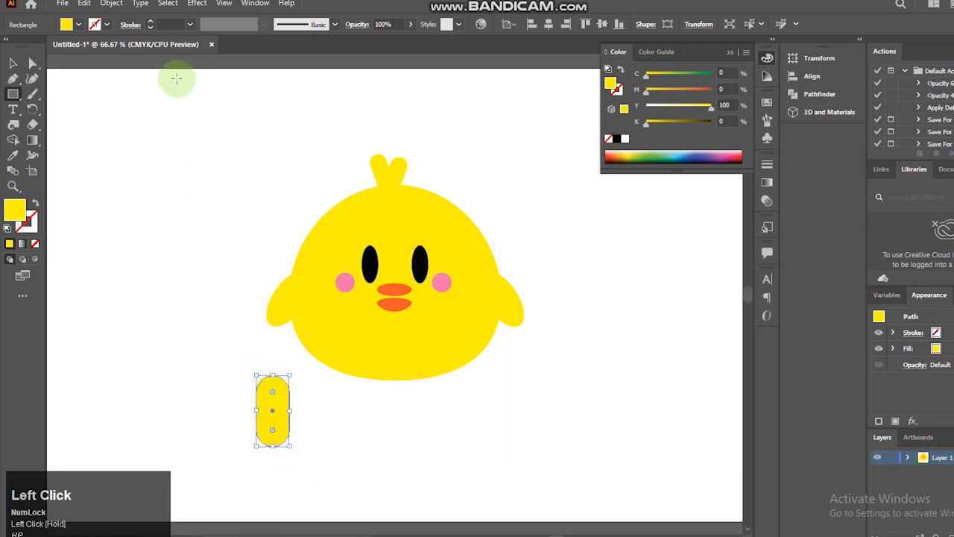
pyautogui.click(14, 63)
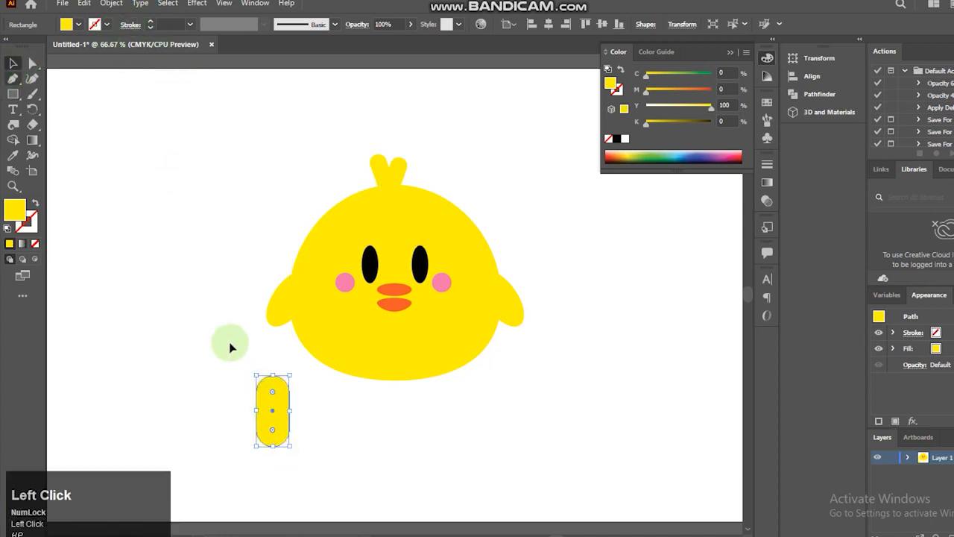
pyautogui.moveTo(274, 439); pyautogui.dragTo(421, 379)
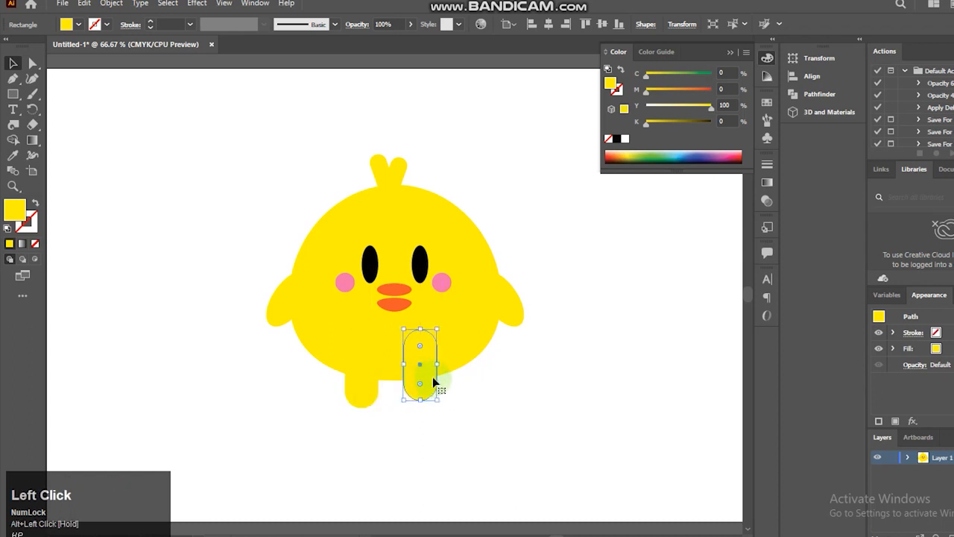
# - Nudge the two legs vertically to even out their heights below the body
pyautogui.press('Down')
pyautogui.press('Down')
pyautogui.press('Down')
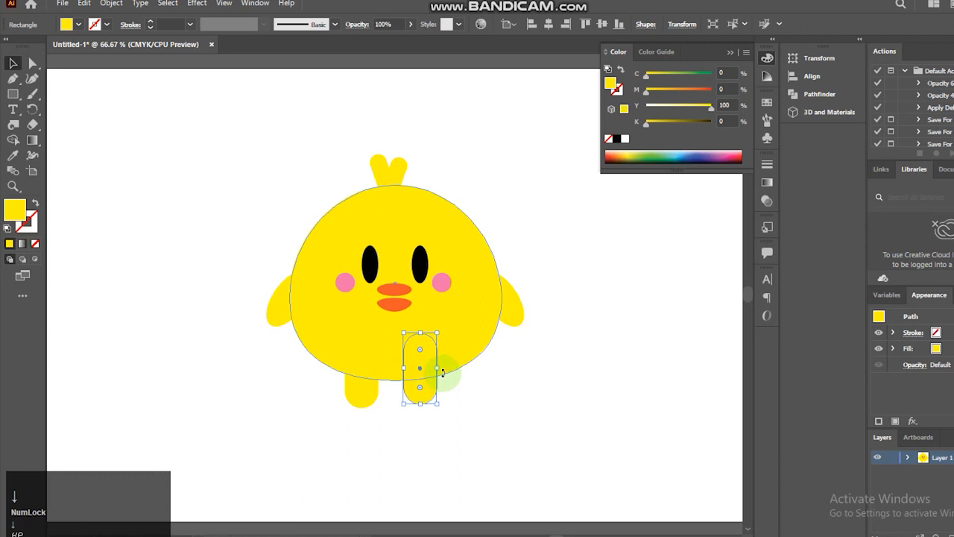
pyautogui.click(352, 396)
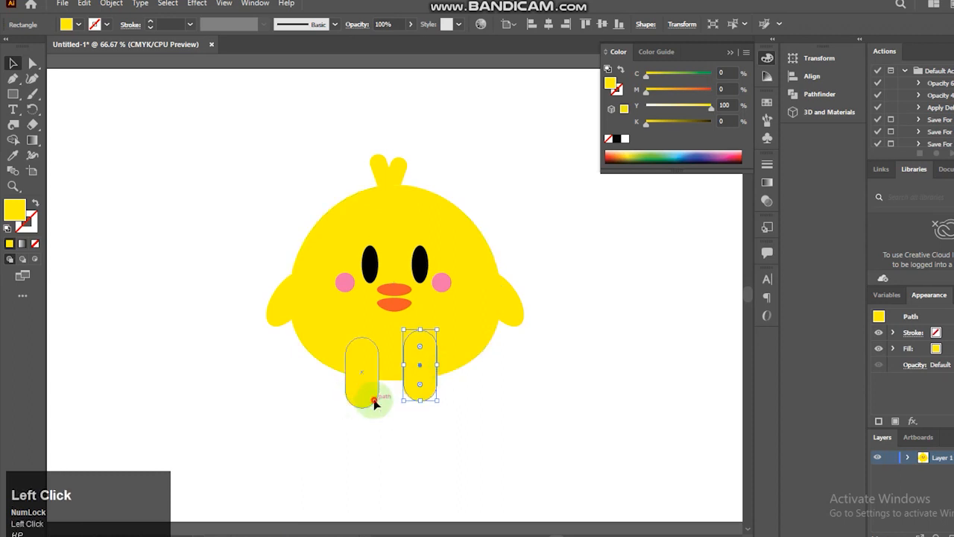
pyautogui.click(388, 407)
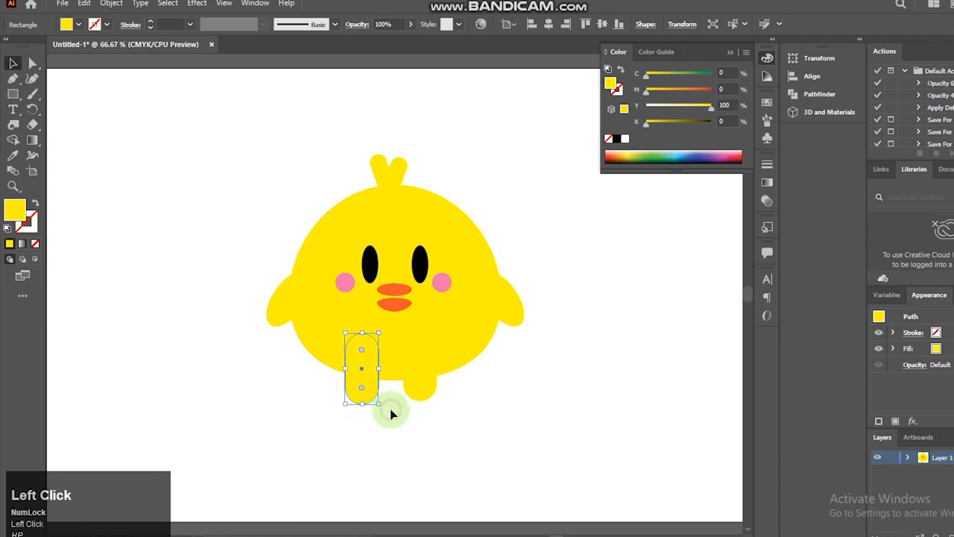
pyautogui.click(425, 404)
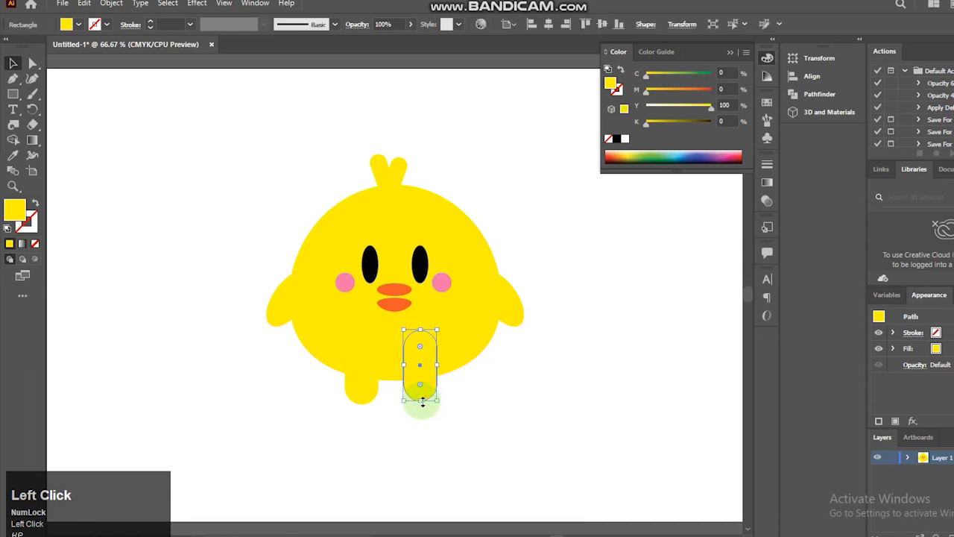
# - Delete the right leg and replace it with a copy of the left leg moved straight across
pyautogui.press('Delete')
pyautogui.click(374, 392)
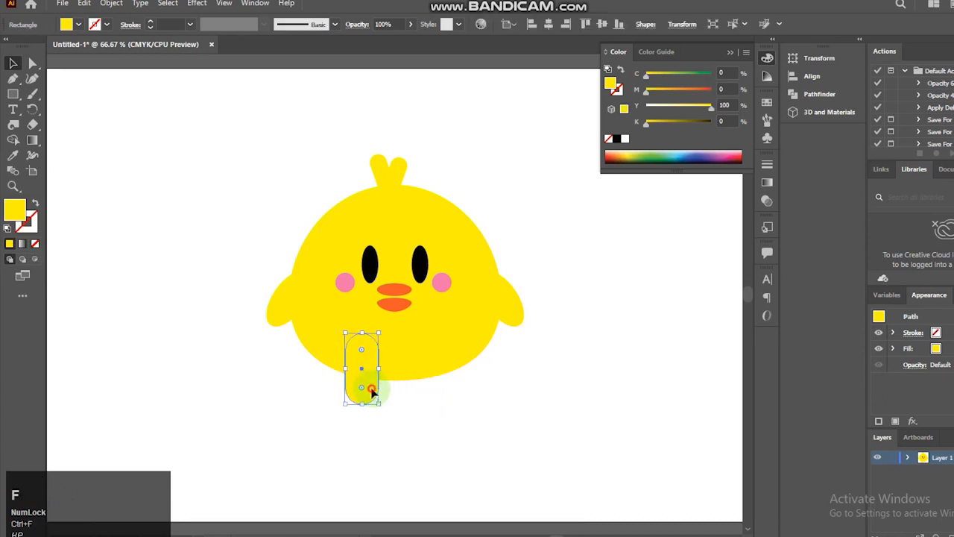
pyautogui.moveTo(373, 391); pyautogui.dragTo(469, 382)
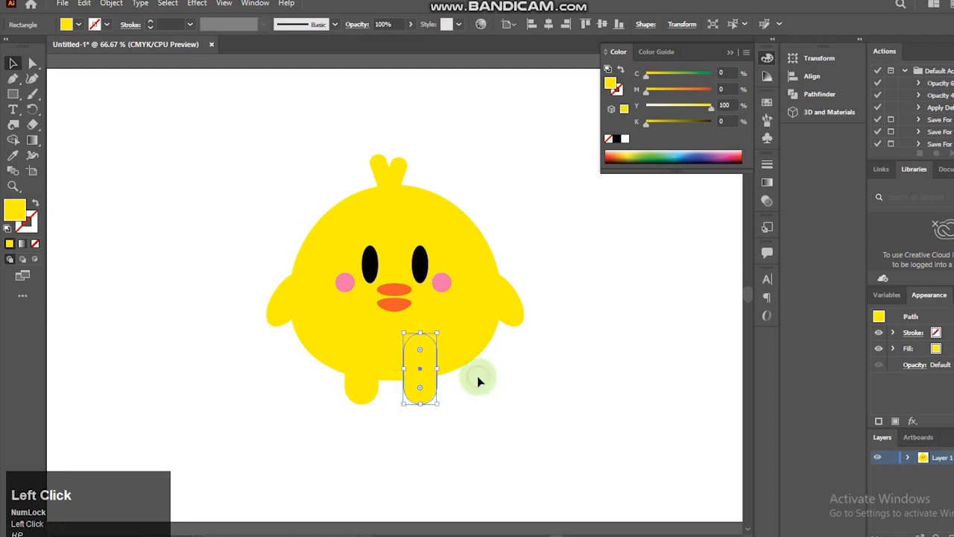
pyautogui.click(478, 377)
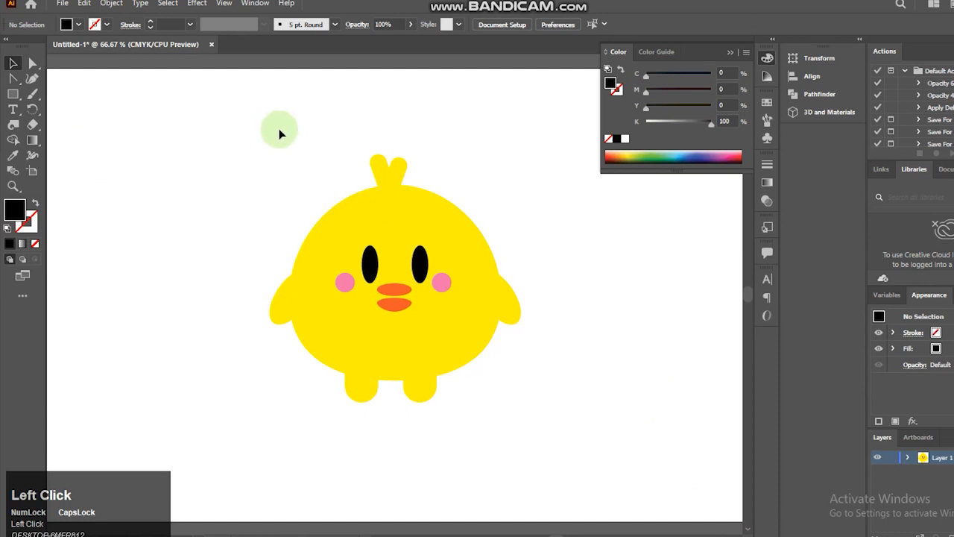
# - Apply the 3D Inflate effect to all parts of the chick
pyautogui.moveTo(273, 120); pyautogui.dragTo(551, 415)
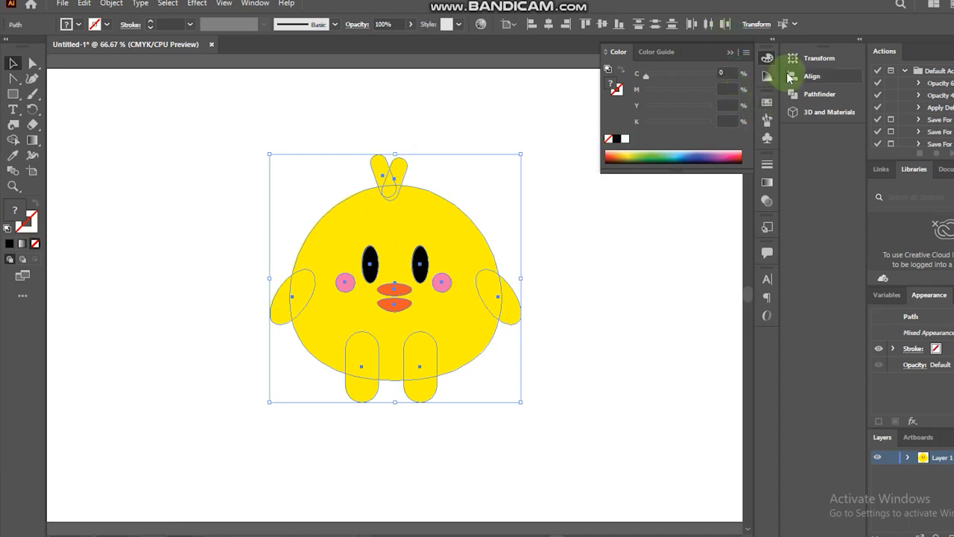
pyautogui.click(813, 116)
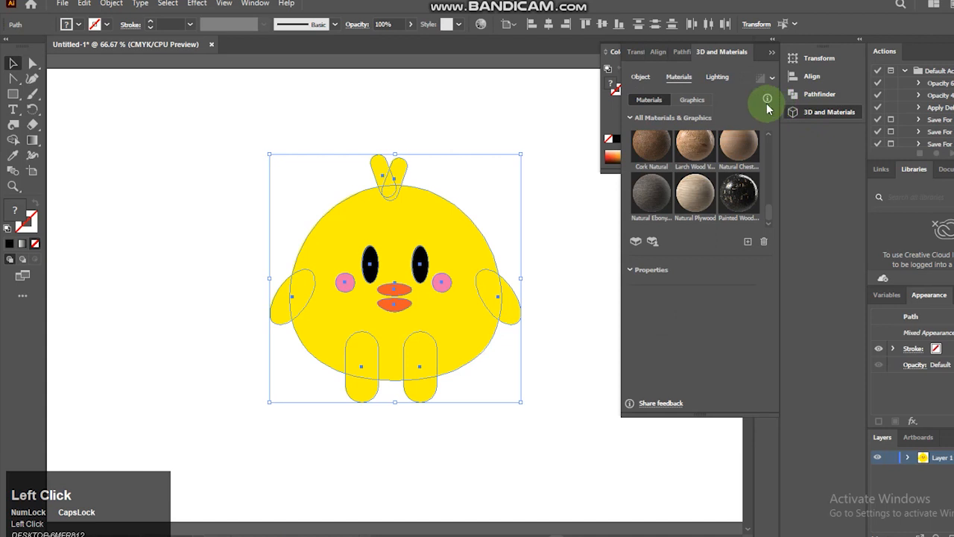
pyautogui.click(646, 83)
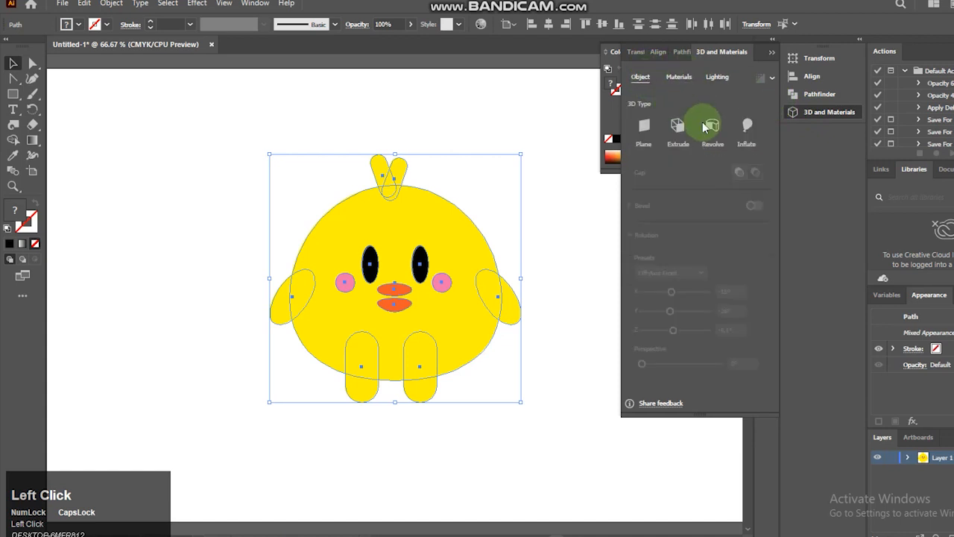
pyautogui.click(747, 129)
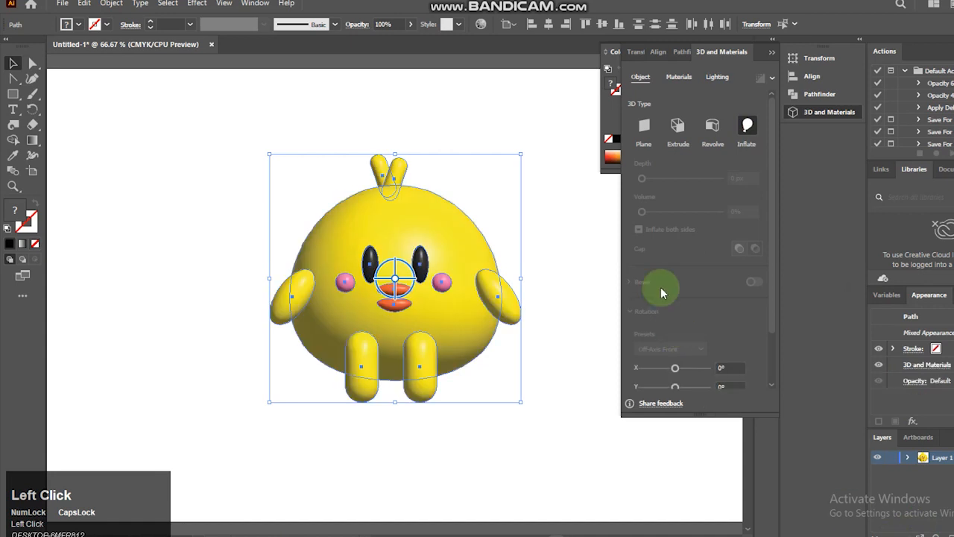
pyautogui.click(555, 224)
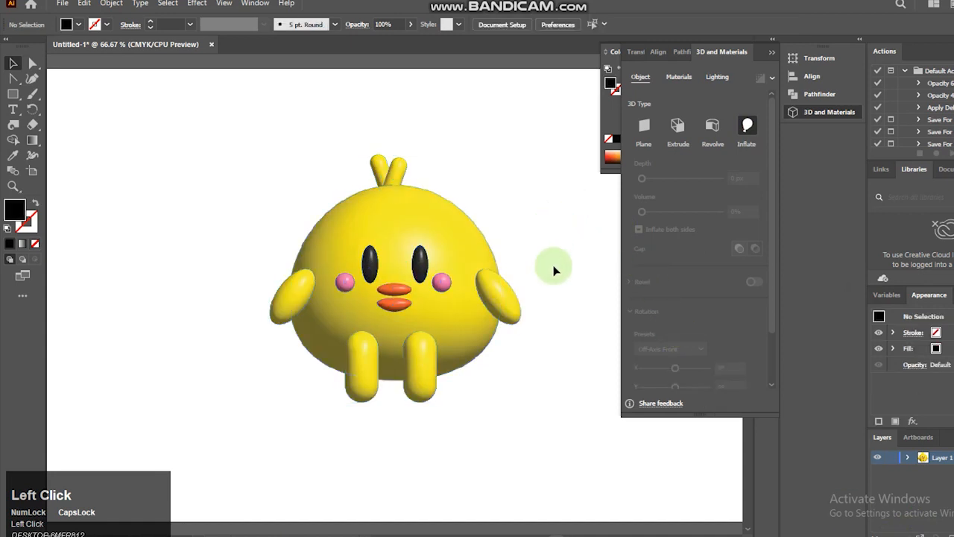
# - Send both inflated wings and both legs to the back, behind the body
pyautogui.click(506, 309)
pyautogui.keyDown('shift'); pyautogui.click(289, 319); pyautogui.keyUp('shift')
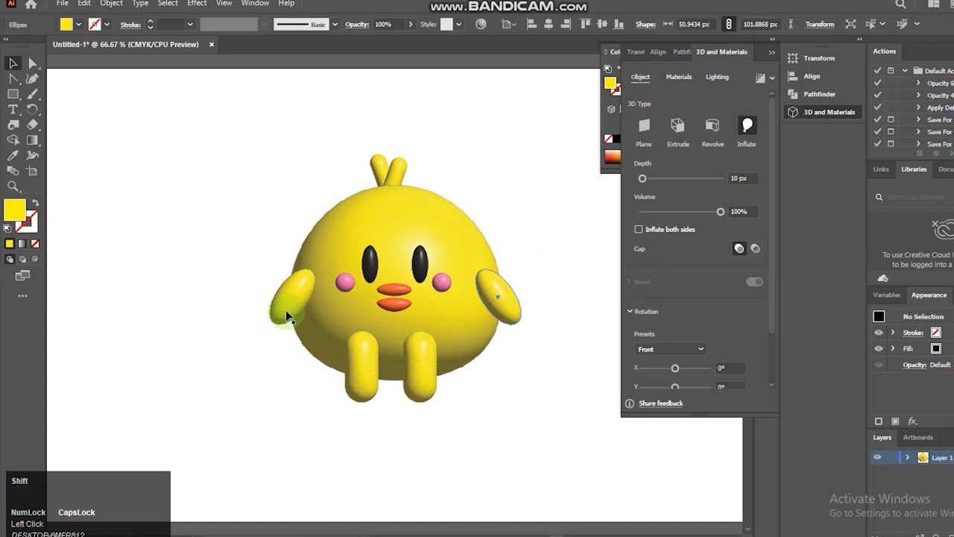
pyautogui.keyDown('shift'); pyautogui.click(364, 386); pyautogui.keyUp('shift')
pyautogui.keyDown('shift'); pyautogui.click(433, 388); pyautogui.keyUp('shift')
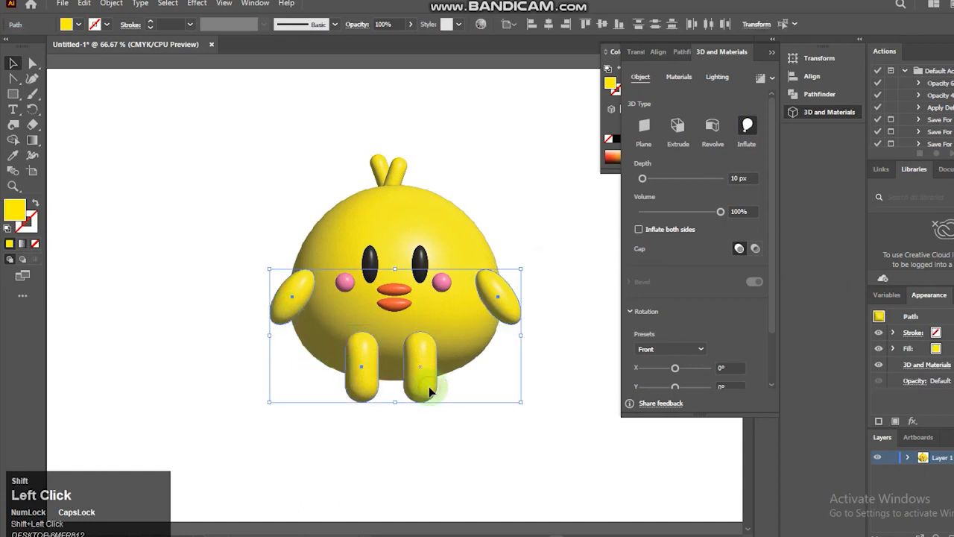
pyautogui.press('ctrl')
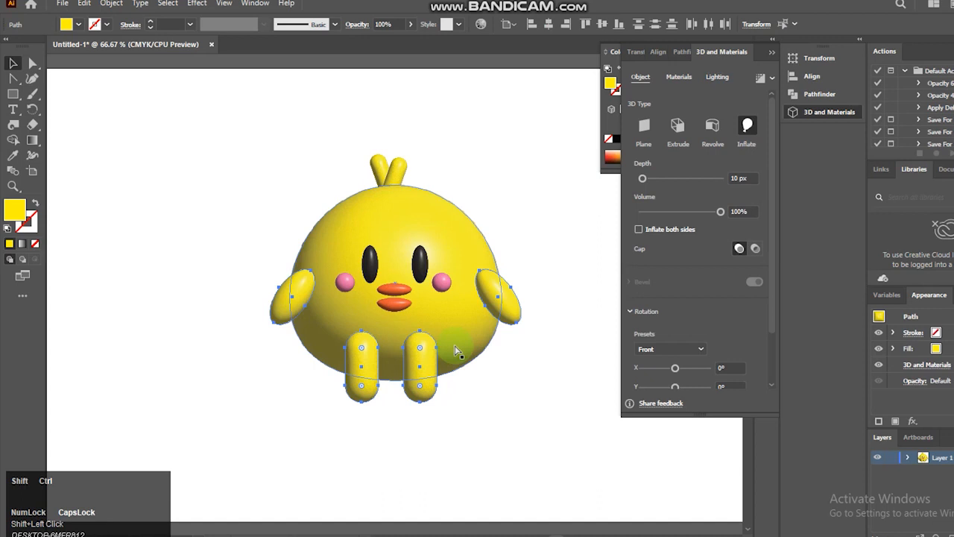
pyautogui.hotkey('ctrl', 'shift', '[')
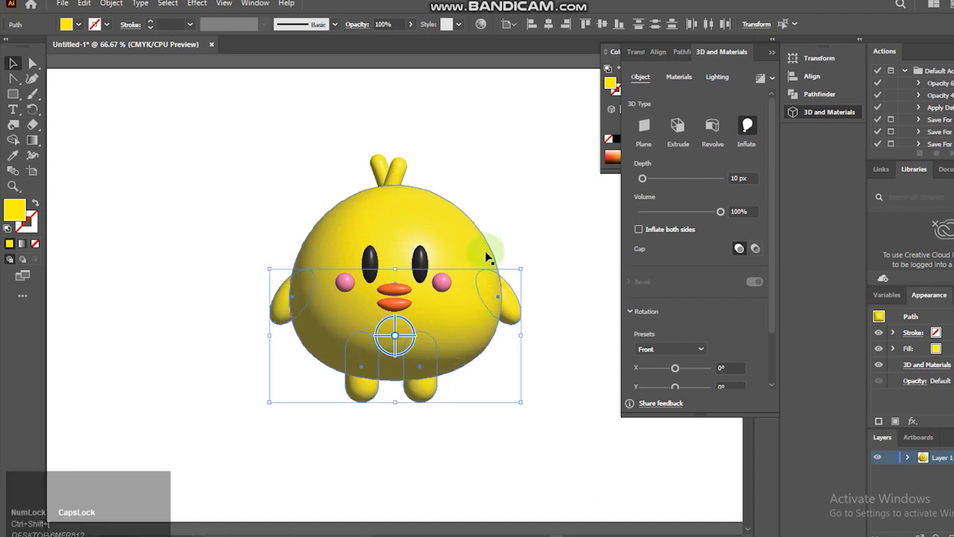
pyautogui.click(512, 208)
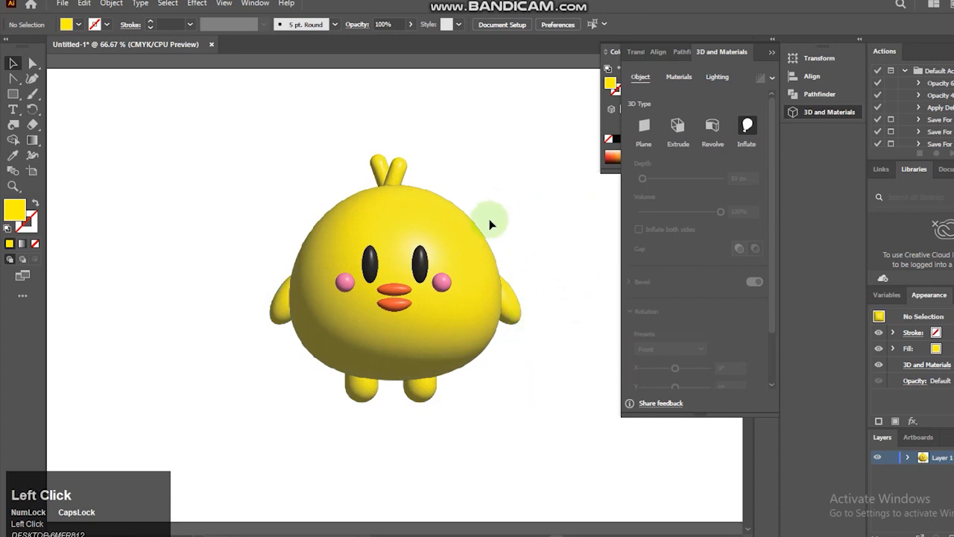
# - Set the ambient light intensity to 80% in the 3D lighting of the body, both wings and both legs
pyautogui.click(517, 308)
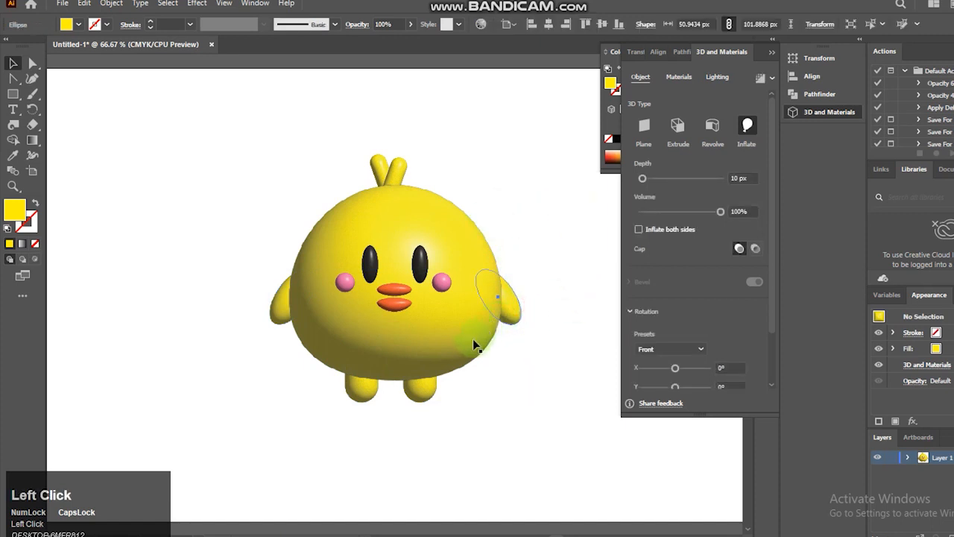
pyautogui.keyDown('shift'); pyautogui.click(436, 393); pyautogui.keyUp('shift')
pyautogui.keyDown('shift'); pyautogui.click(470, 382); pyautogui.keyUp('shift')
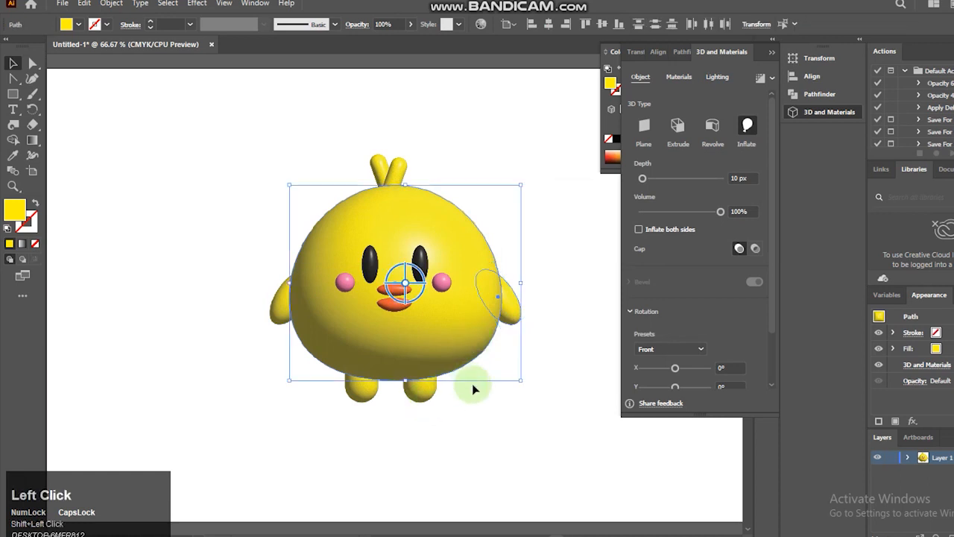
pyautogui.keyDown('shift'); pyautogui.click(278, 314); pyautogui.keyUp('shift')
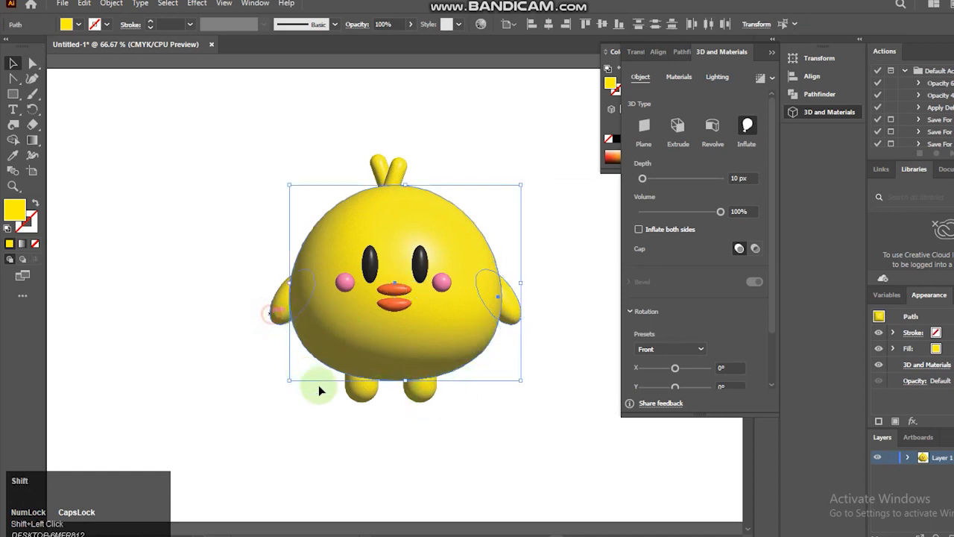
pyautogui.keyDown('shift'); pyautogui.click(418, 400); pyautogui.keyUp('shift')
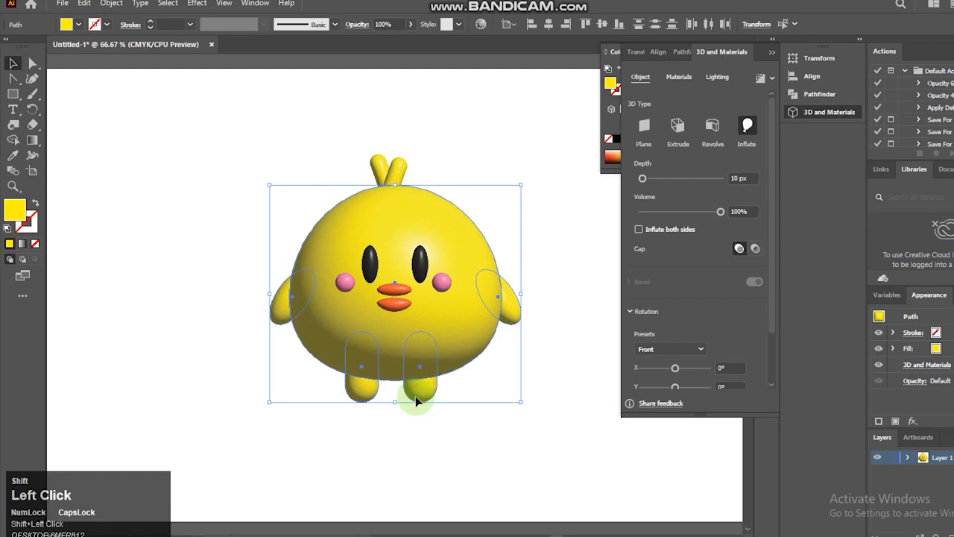
pyautogui.click(748, 138)
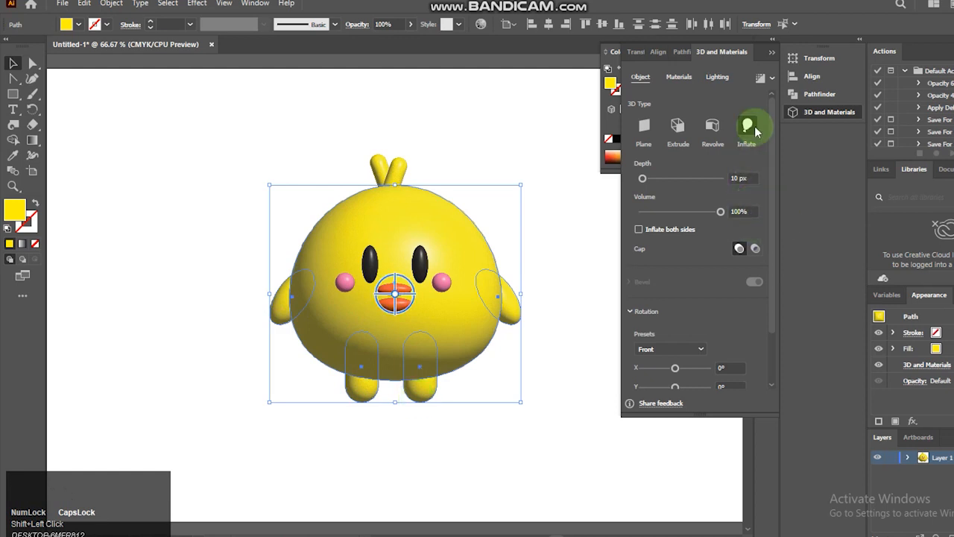
pyautogui.click(718, 78)
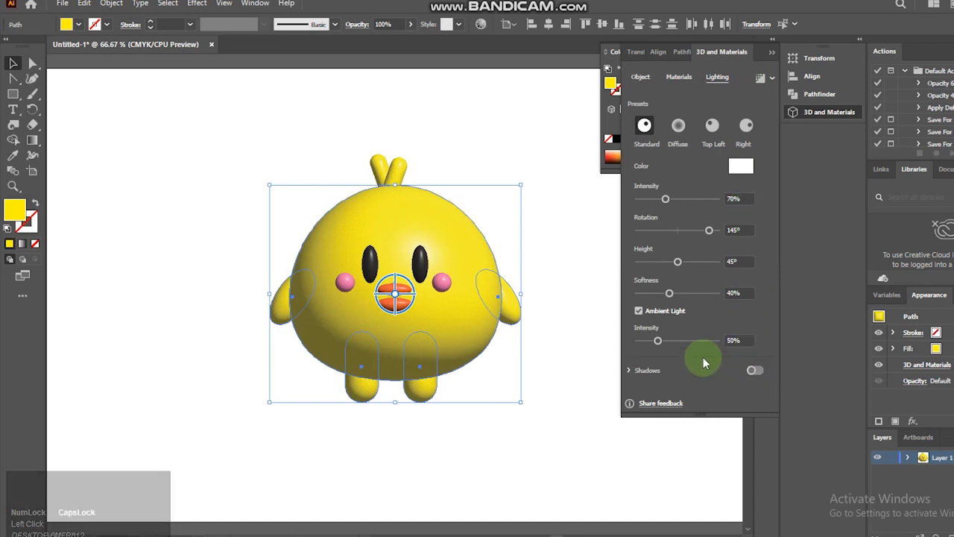
pyautogui.moveTo(738, 340); pyautogui.dragTo(718, 343)
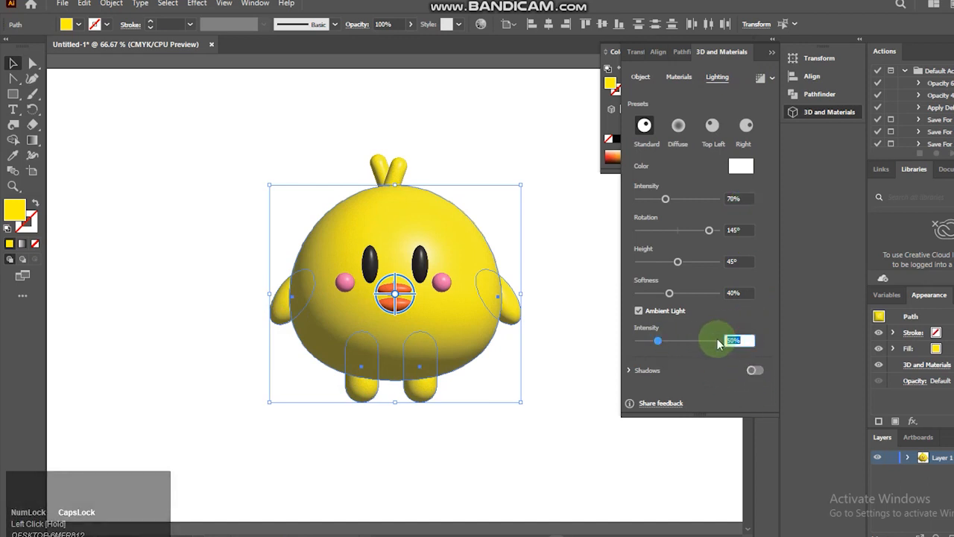
pyautogui.write('1')
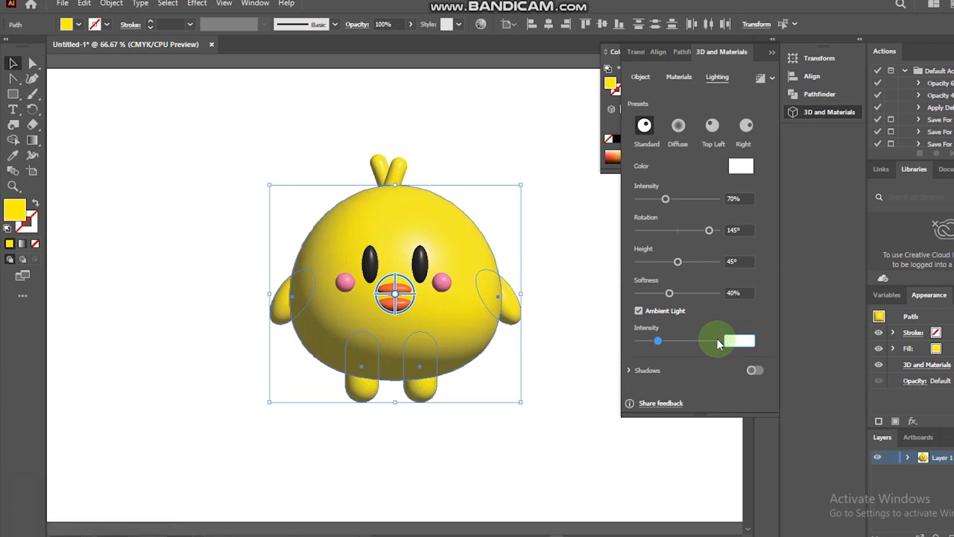
pyautogui.write('75')
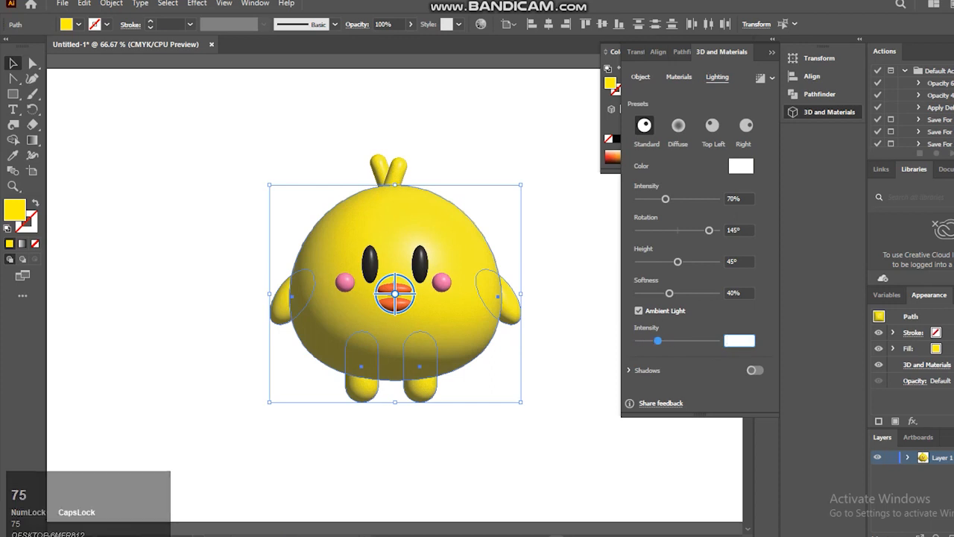
pyautogui.click(718, 340)
pyautogui.write('8')
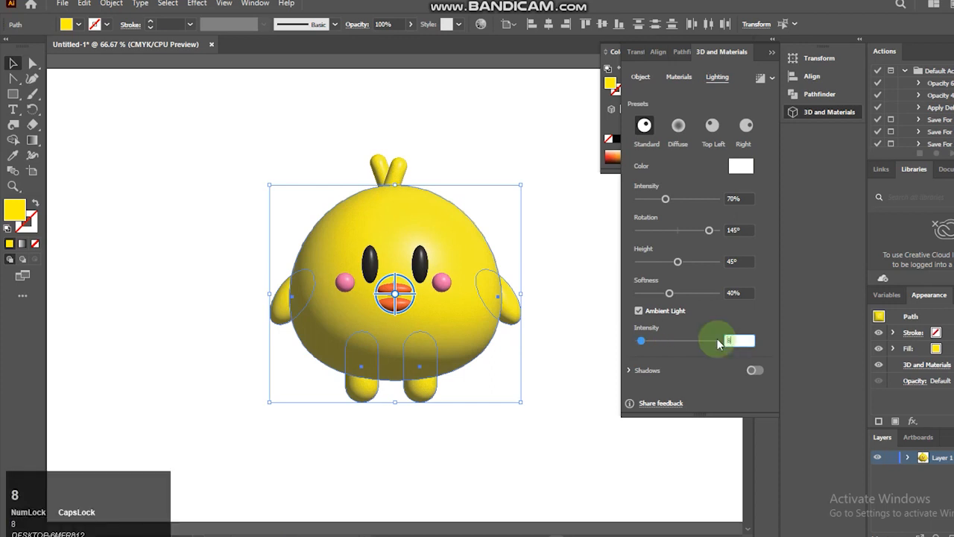
pyautogui.write('0')
pyautogui.press('Return')
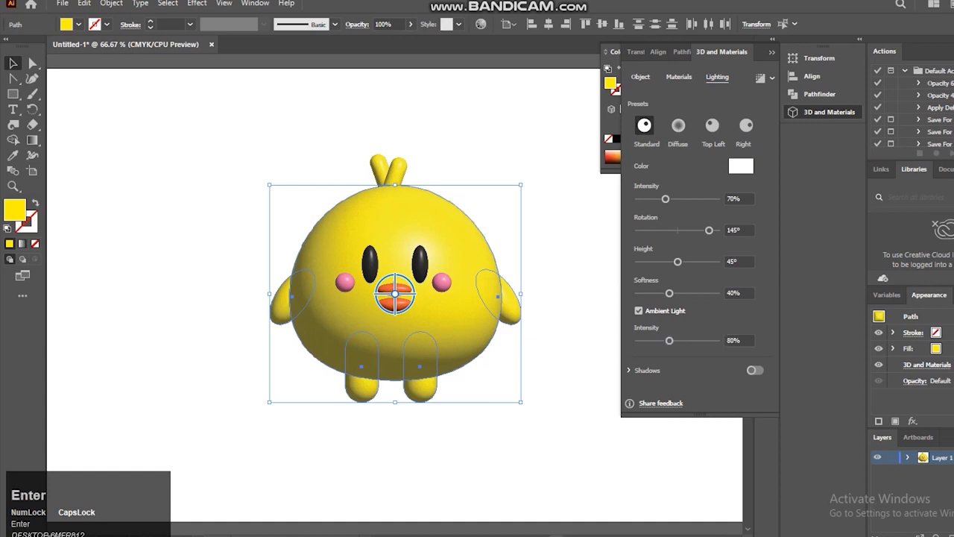
pyautogui.click(388, 251)
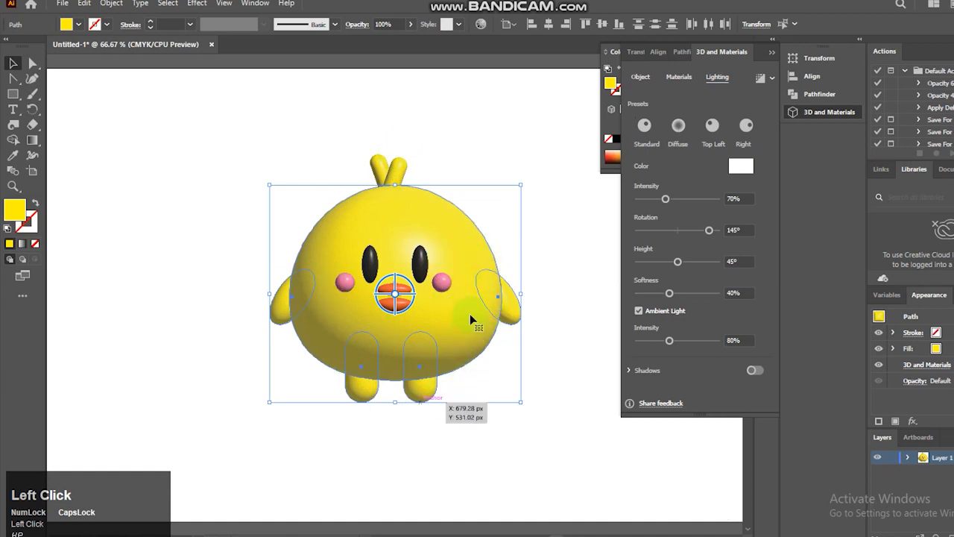
pyautogui.moveTo(470, 314); pyautogui.dragTo(459, 284)
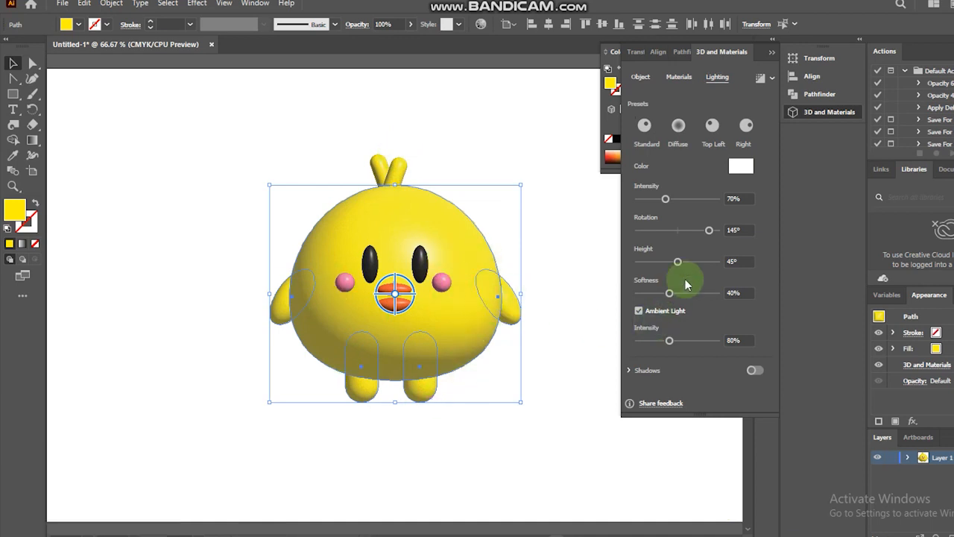
# - Set the light intensity to 75% and the softness to 55% for the body, wings and legs
pyautogui.moveTo(719, 199); pyautogui.dragTo(701, 203)
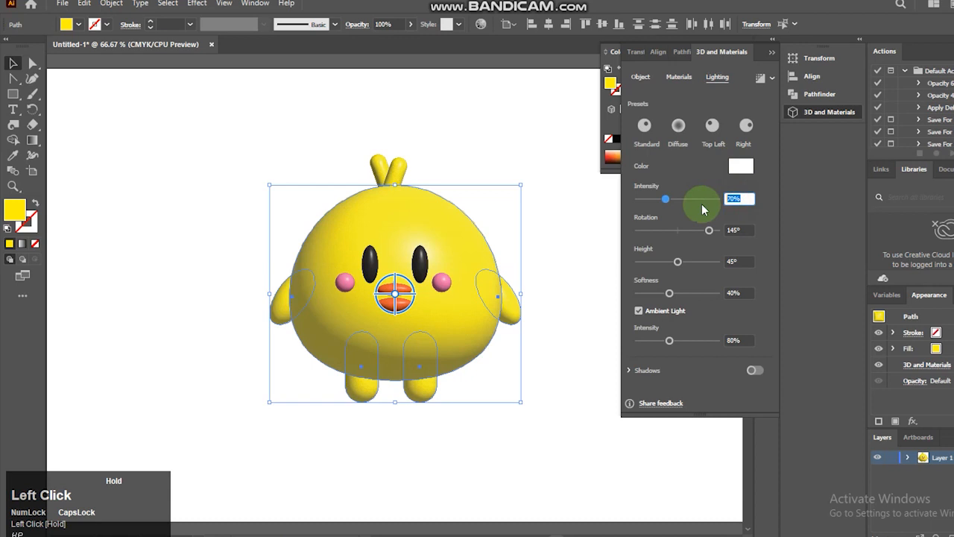
pyautogui.press('BackSpace')
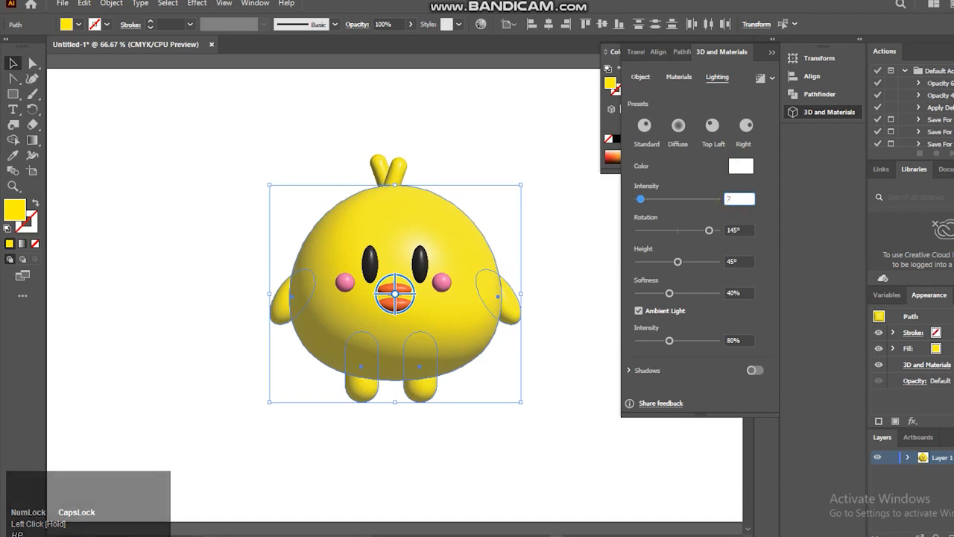
pyautogui.write('75')
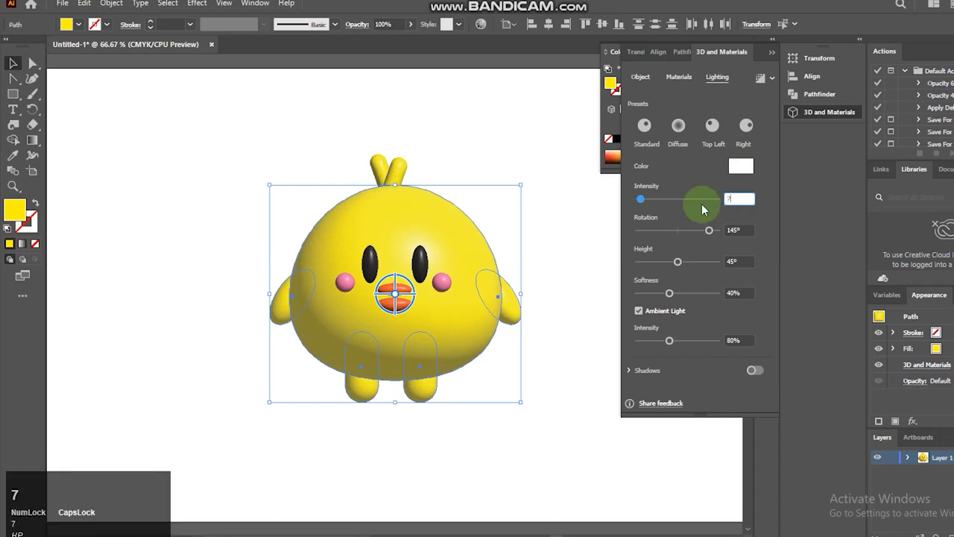
pyautogui.press('Return')
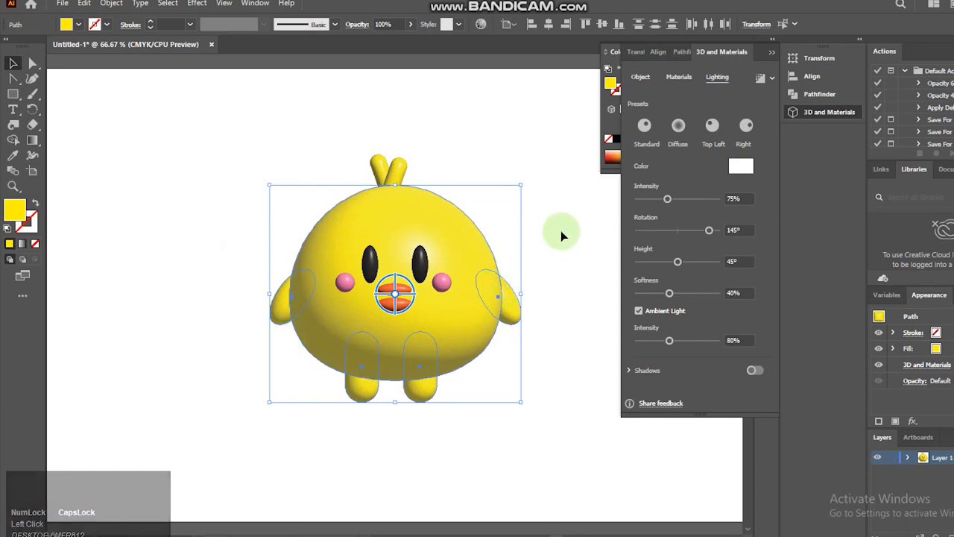
pyautogui.click(748, 292)
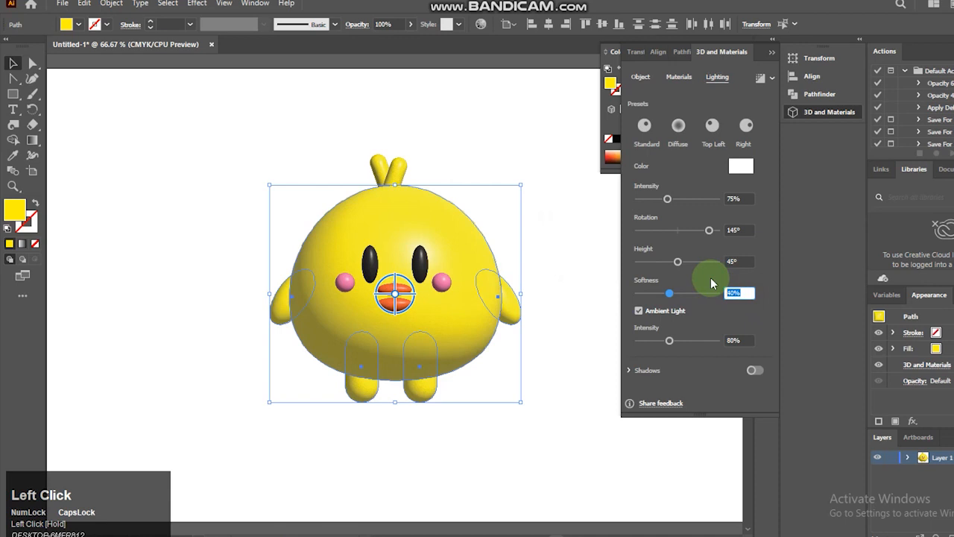
pyautogui.write('55')
pyautogui.press('Return')
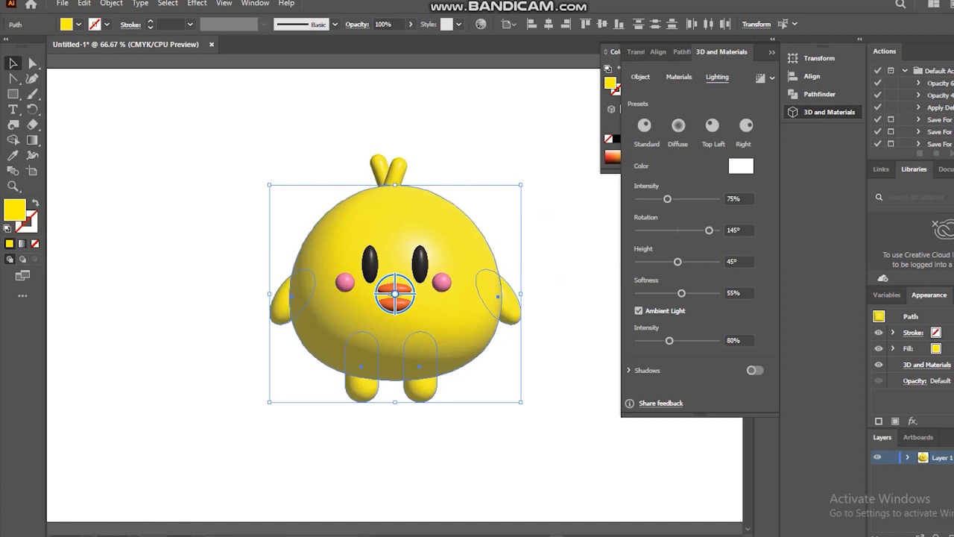
pyautogui.click(560, 277)
pyautogui.click(519, 159)
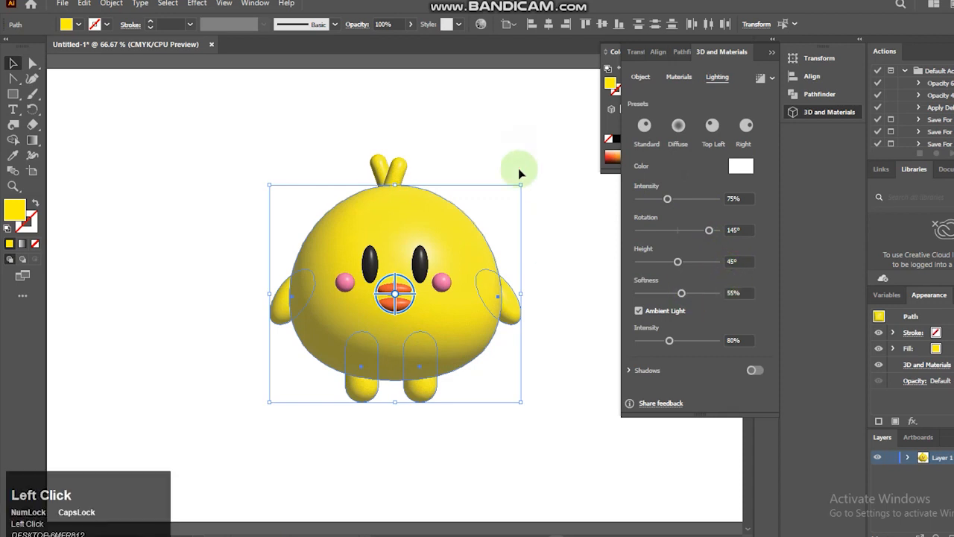
# - Set the 3D Inflate volume of both pink cheeks to 70%
pyautogui.click(344, 290)
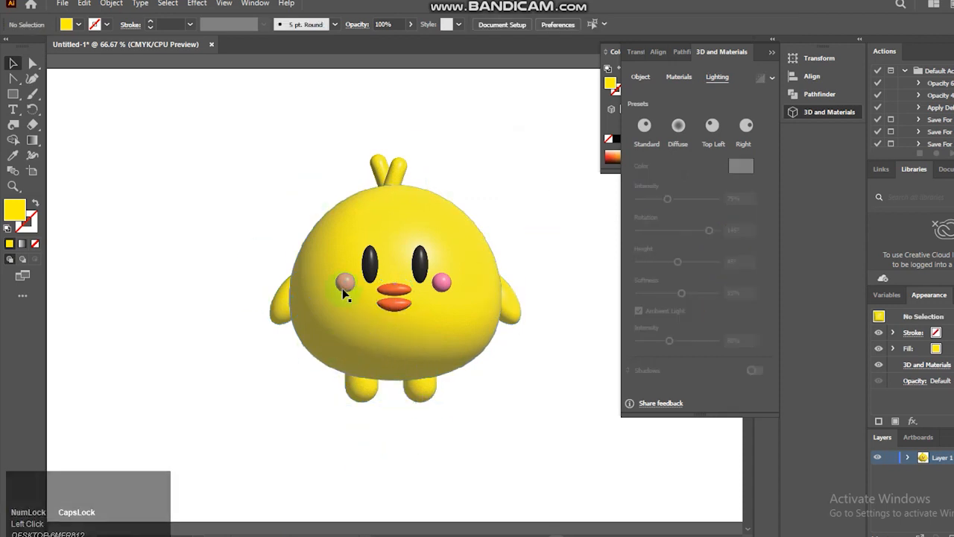
pyautogui.keyDown('shift'); pyautogui.click(441, 291); pyautogui.keyUp('shift')
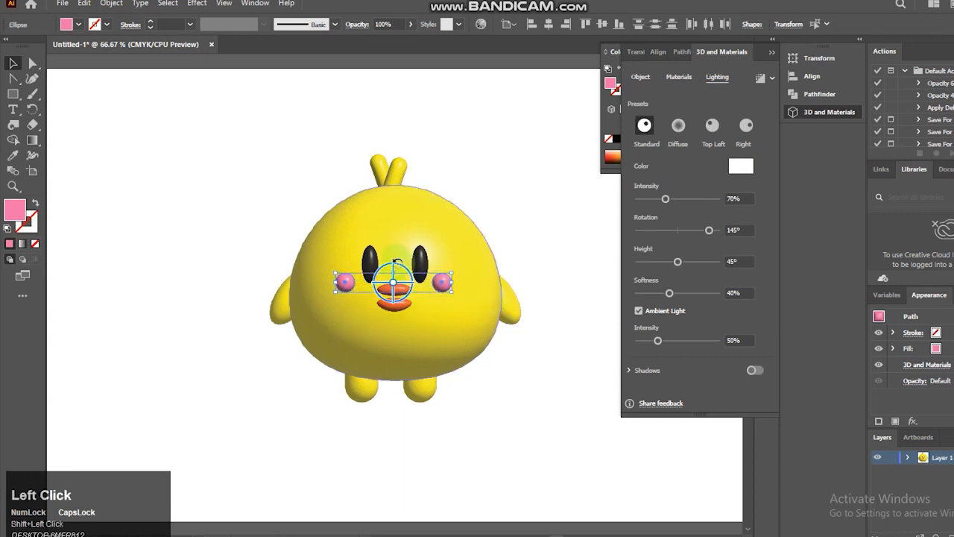
pyautogui.click(640, 76)
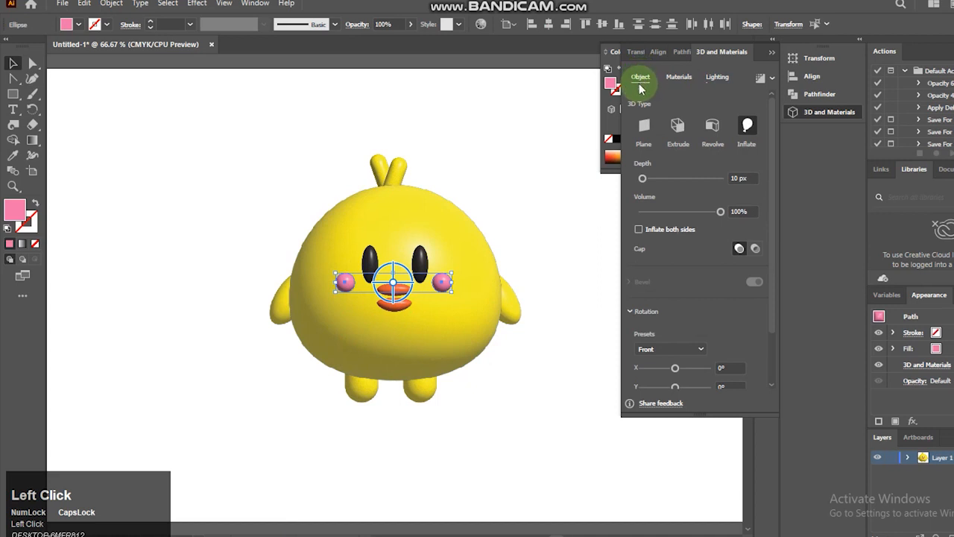
pyautogui.moveTo(751, 211); pyautogui.dragTo(710, 215)
pyautogui.write('70')
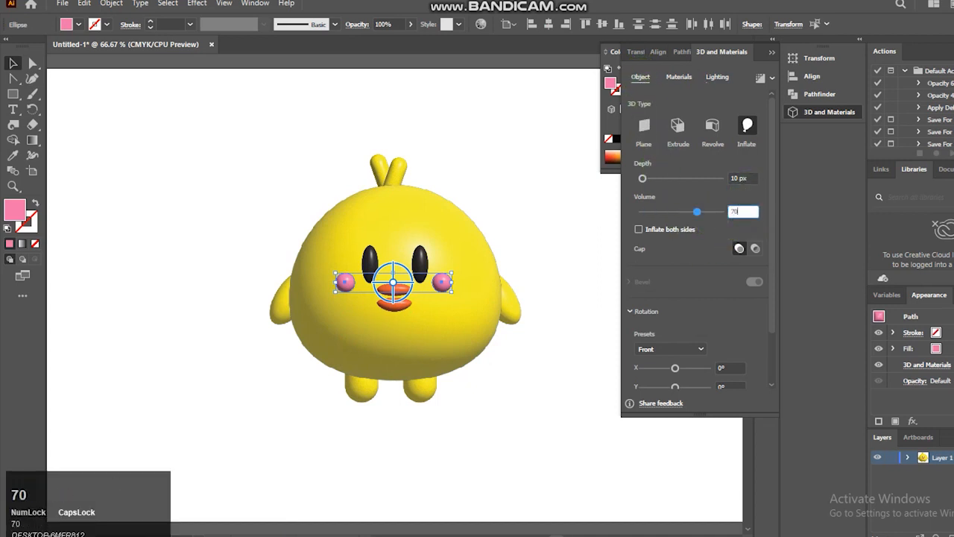
pyautogui.press('Return')
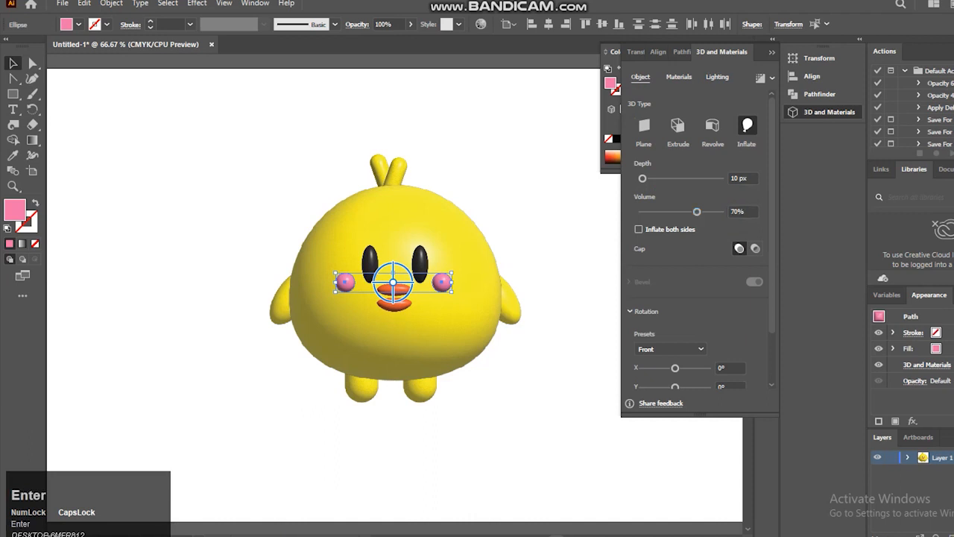
pyautogui.click(561, 415)
# - Reduce the 3D Inflate volume of both pink cheeks to 60% and deselect them
pyautogui.click(440, 283)
pyautogui.click(349, 285)
pyautogui.keyDown('shift'); pyautogui.click(441, 287); pyautogui.keyUp('shift')
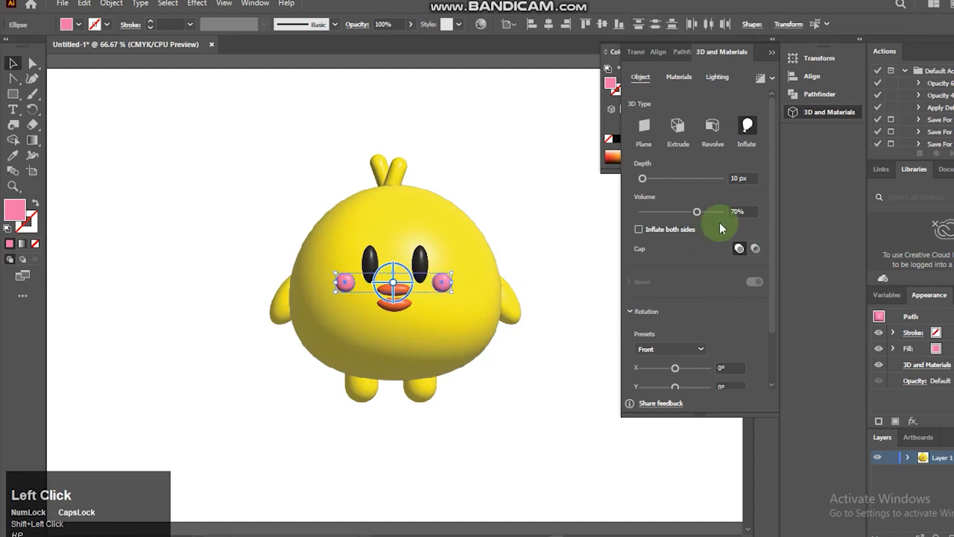
pyautogui.click(698, 212)
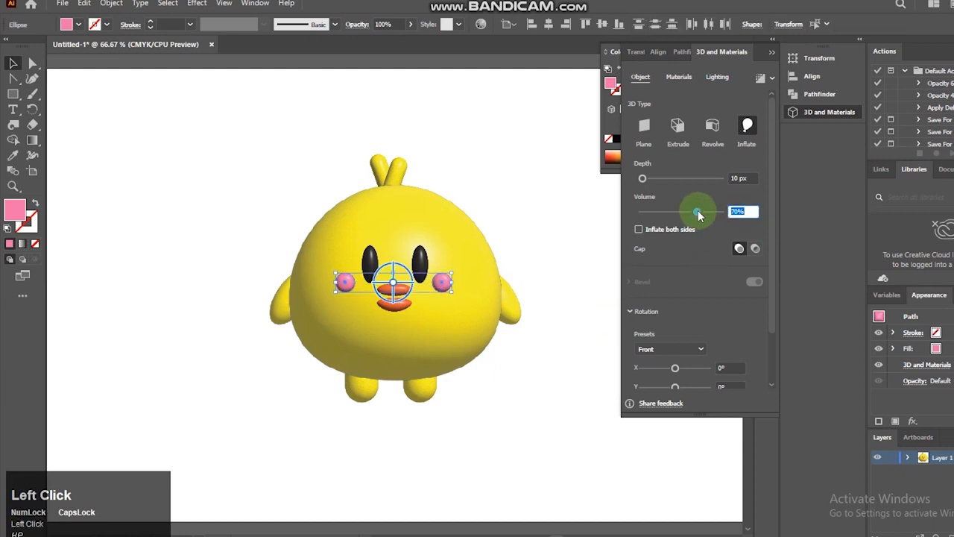
pyautogui.write('60')
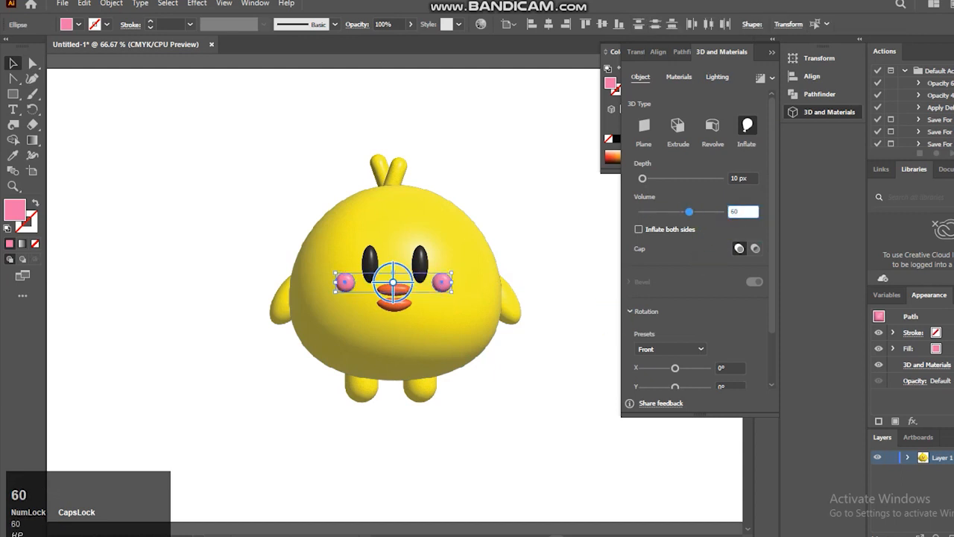
pyautogui.press('Return')
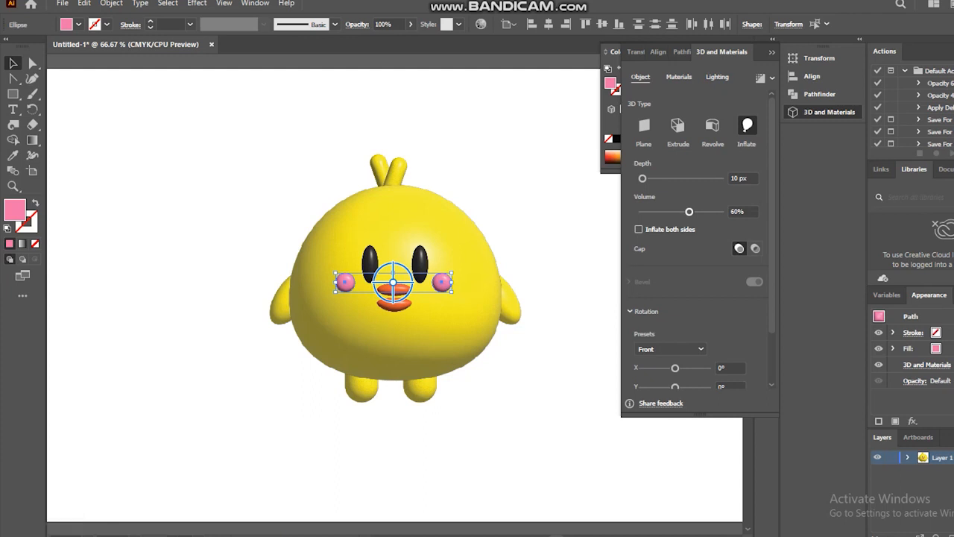
pyautogui.click(689, 211)
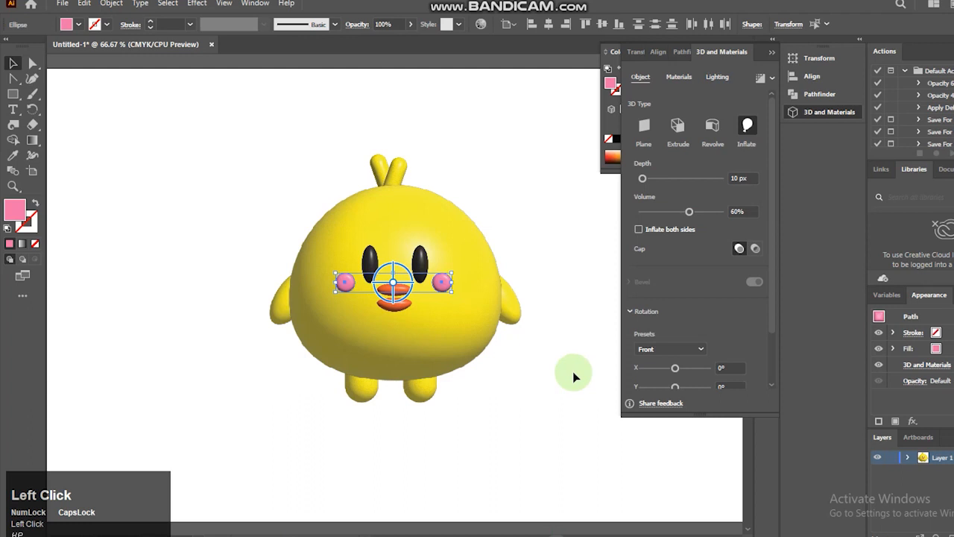
pyautogui.click(500, 187)
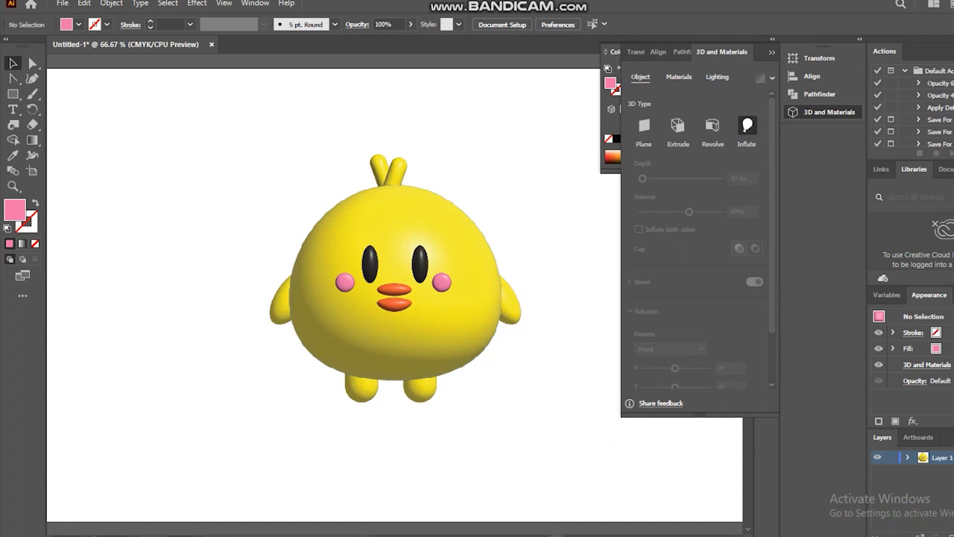
# - Collapse the 3D and Materials and Color settings to uncover the artboard
pyautogui.click(916, 536)
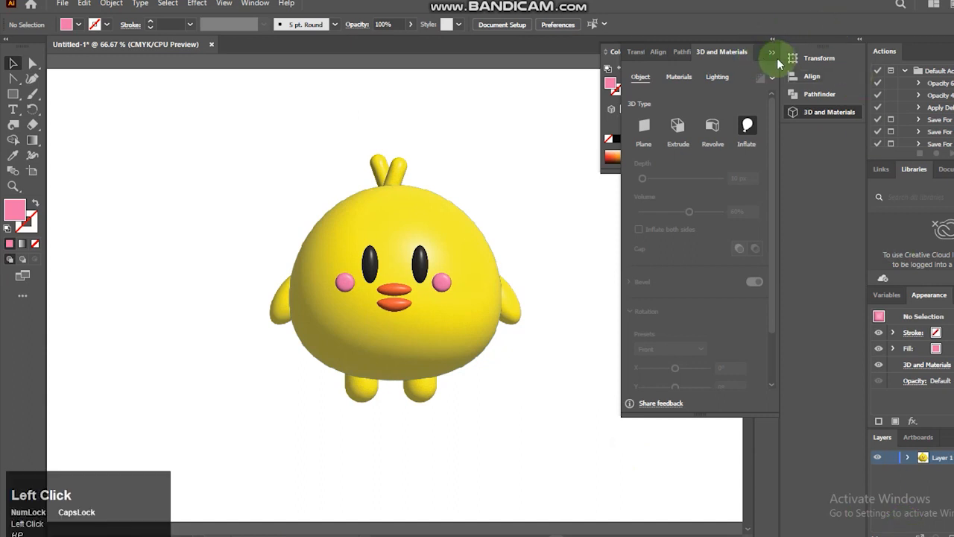
pyautogui.click(770, 58)
pyautogui.click(734, 54)
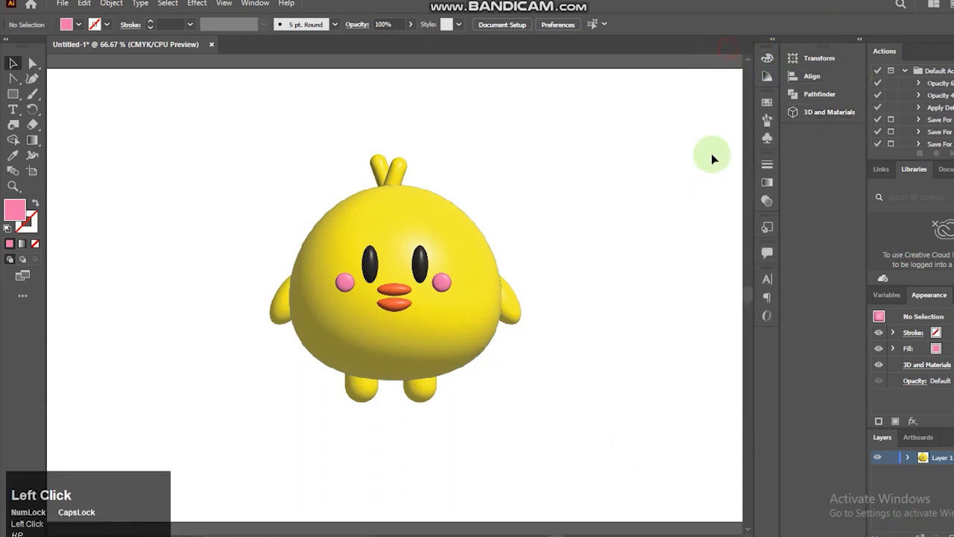